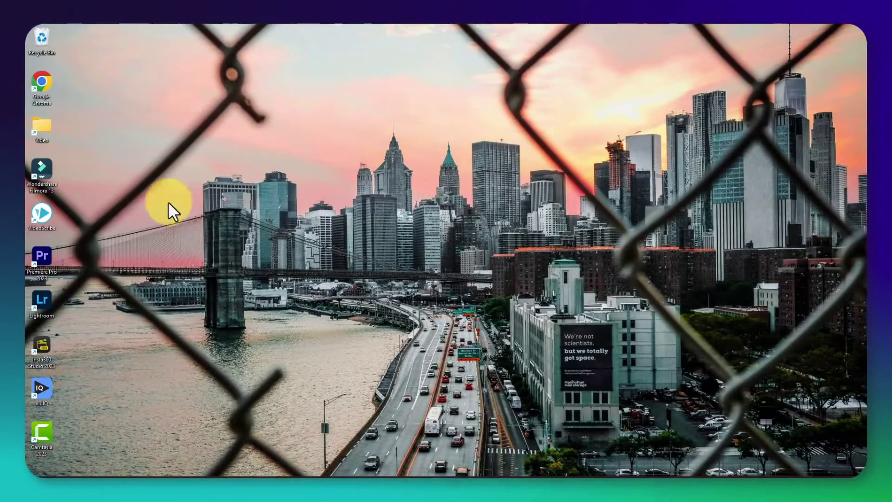
Launch Filmora 13 from its desktop shortcut and move the start window into place.
double_click(37, 170)
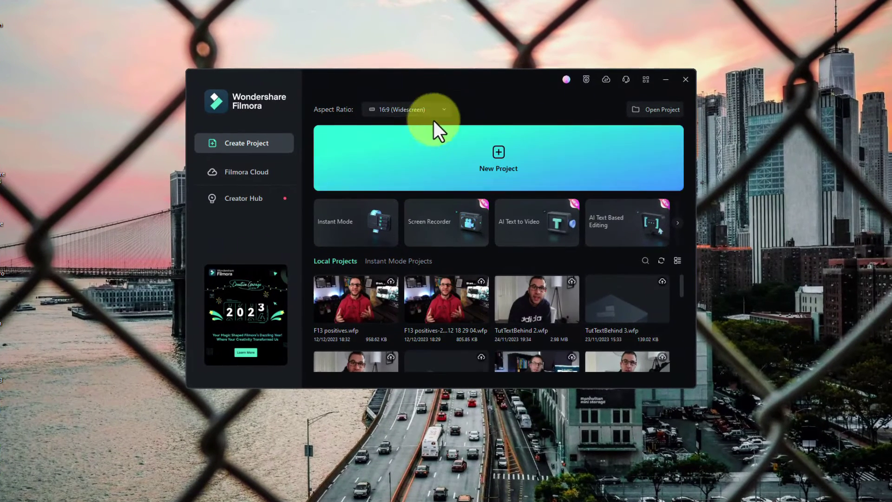
drag(470, 74, 457, 103)
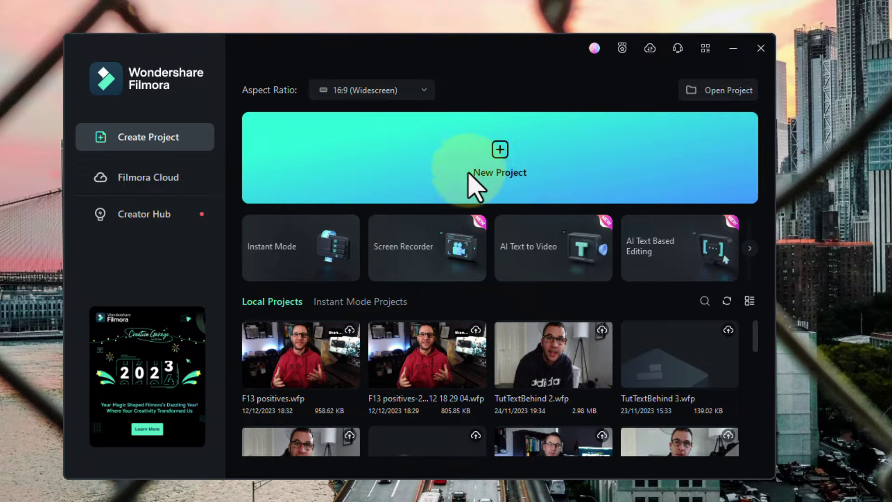
Create a new empty project and show the Record options in the Media panel.
click(496, 165)
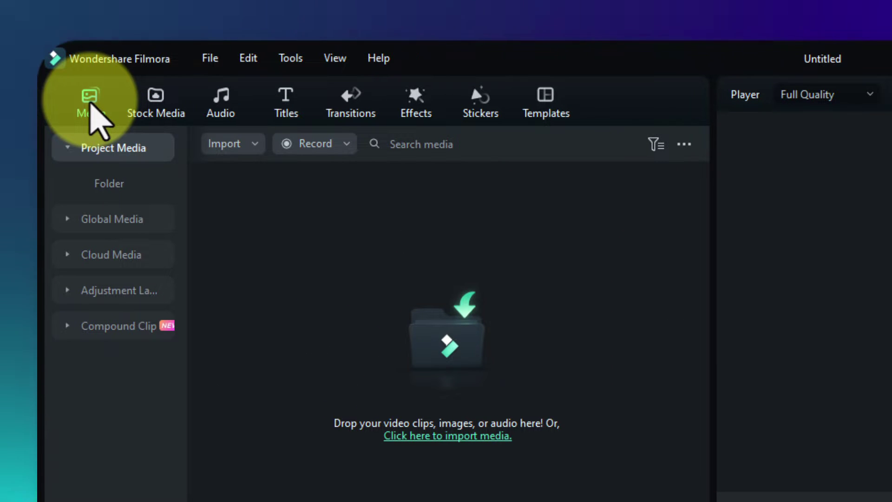
click(324, 148)
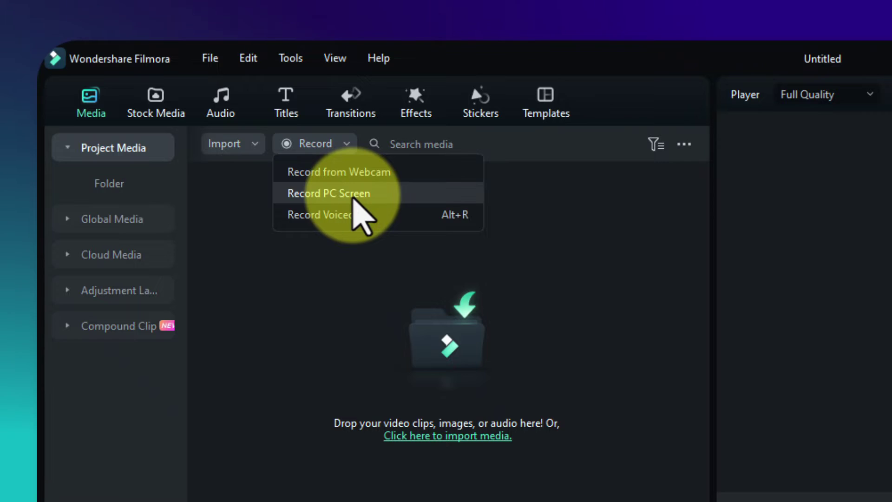
Open Record PC Screen in Full Screen mode, collapse its settings, and move the recorder lower.
click(354, 195)
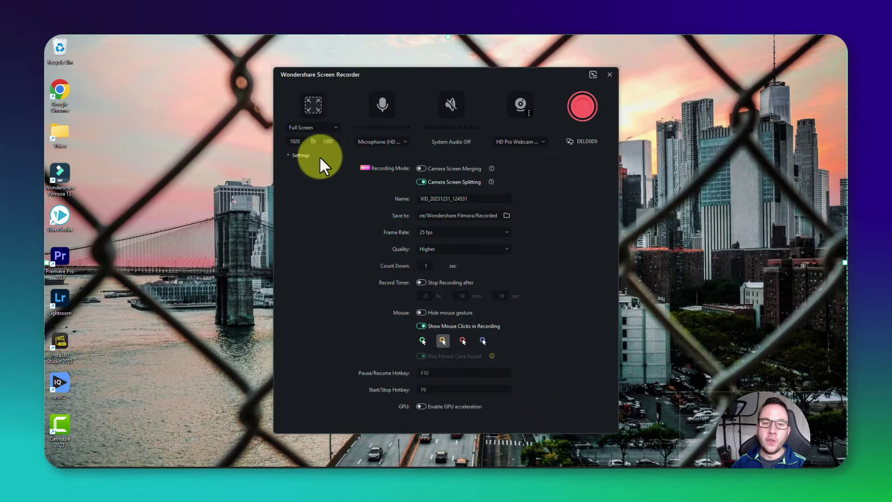
click(299, 155)
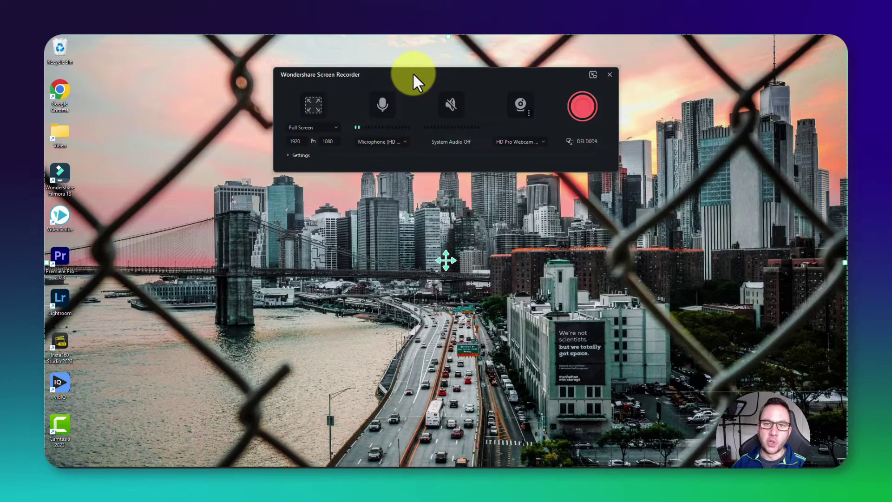
drag(412, 75, 398, 167)
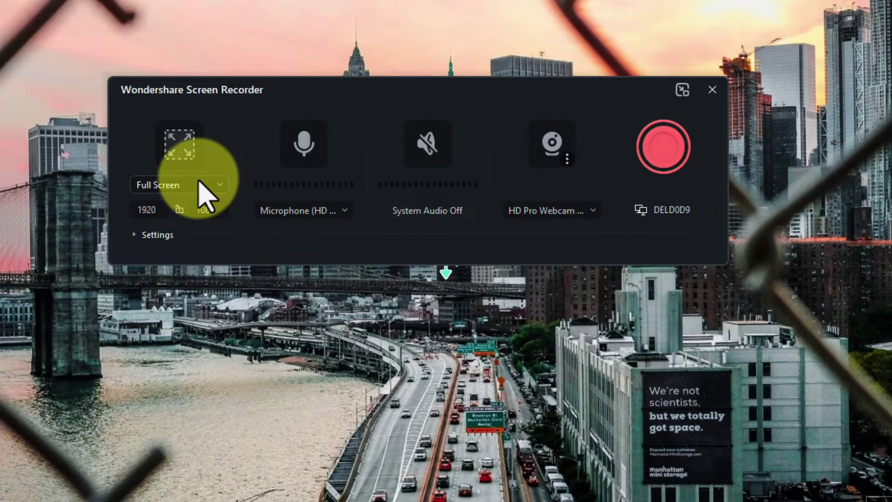
click(193, 219)
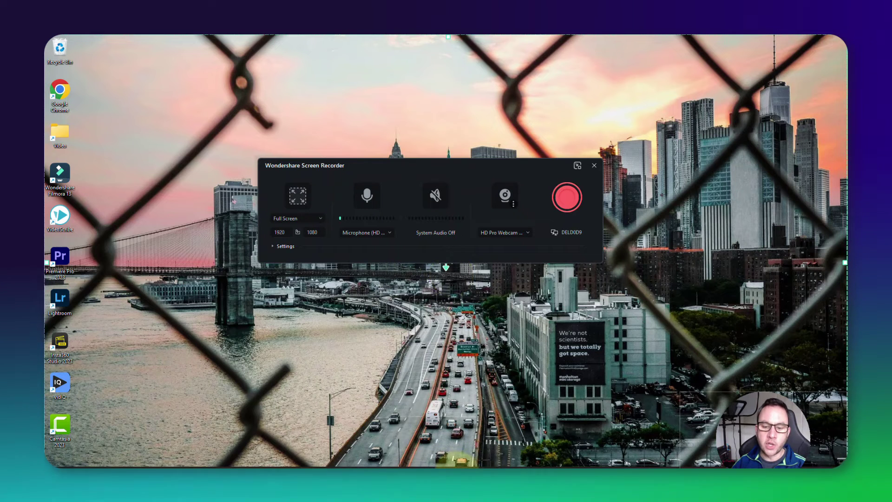
Open Chrome on the YouTube home page and shift the browser window left.
click(463, 463)
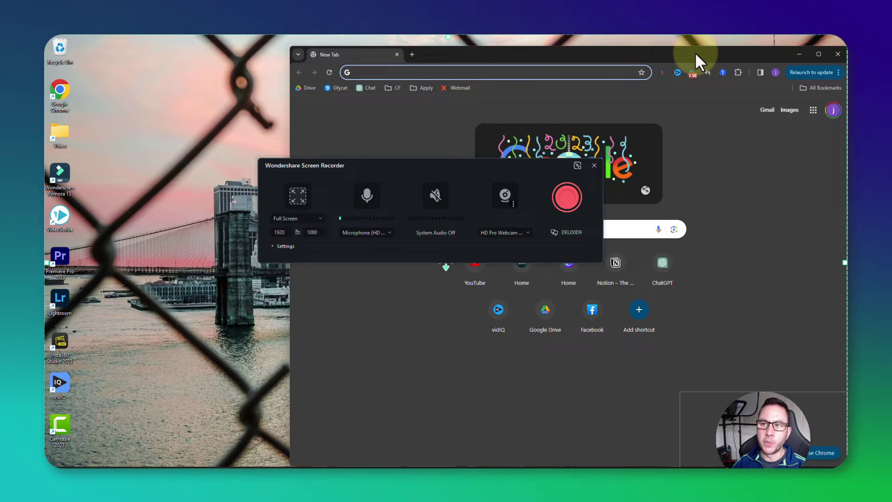
click(479, 286)
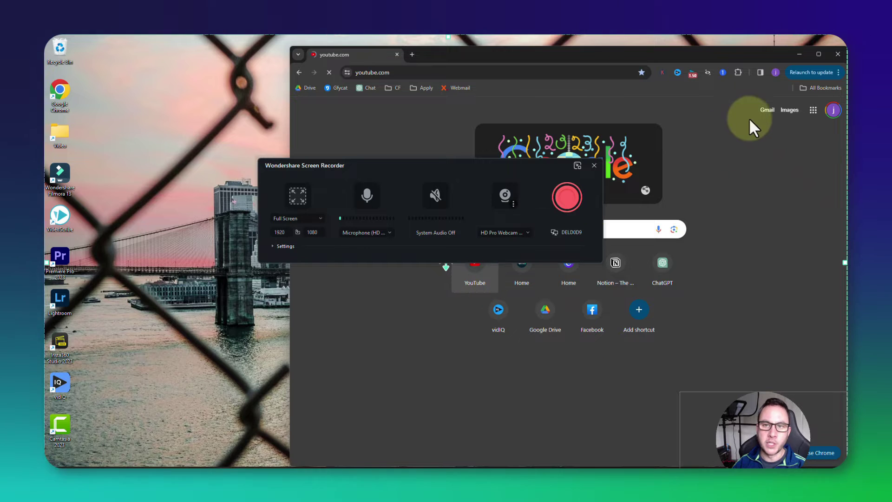
drag(749, 52, 599, 54)
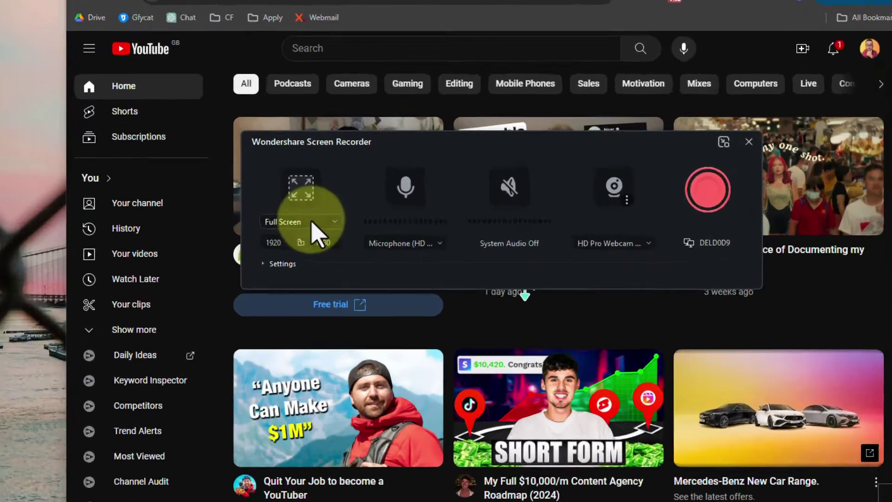
Set the recorder's capture mode to Target Window and pick the Chrome window.
click(315, 218)
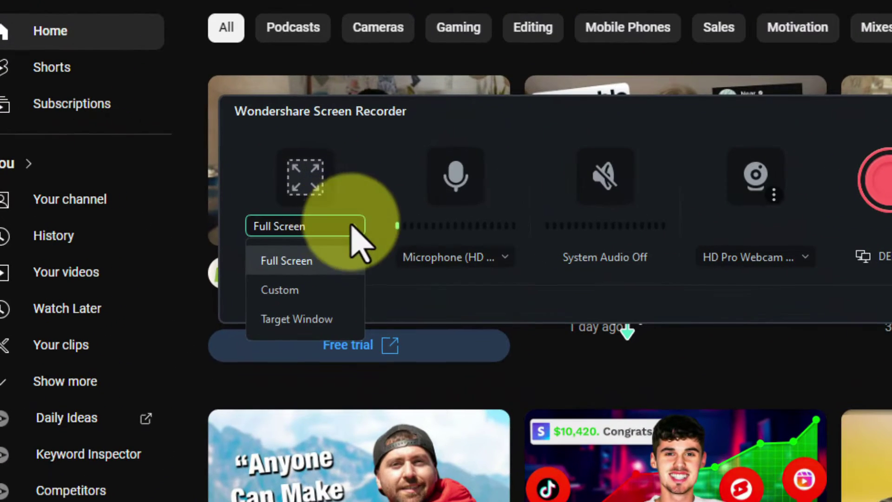
click(313, 323)
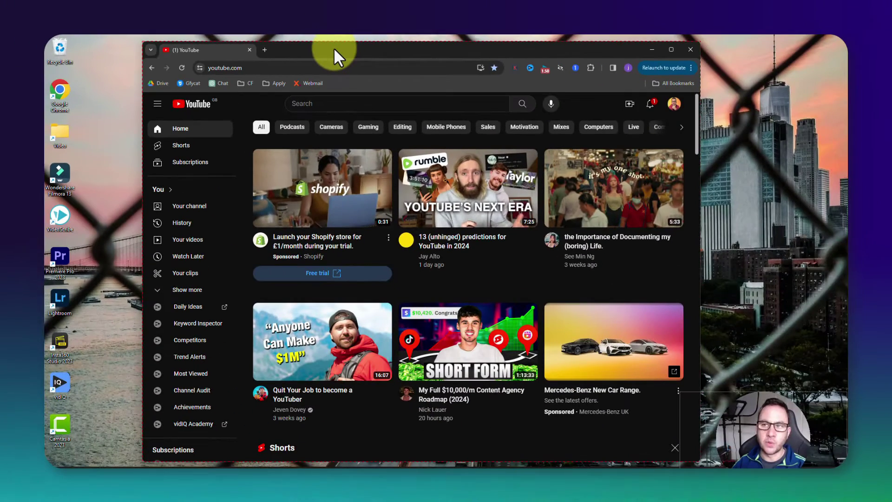
click(438, 49)
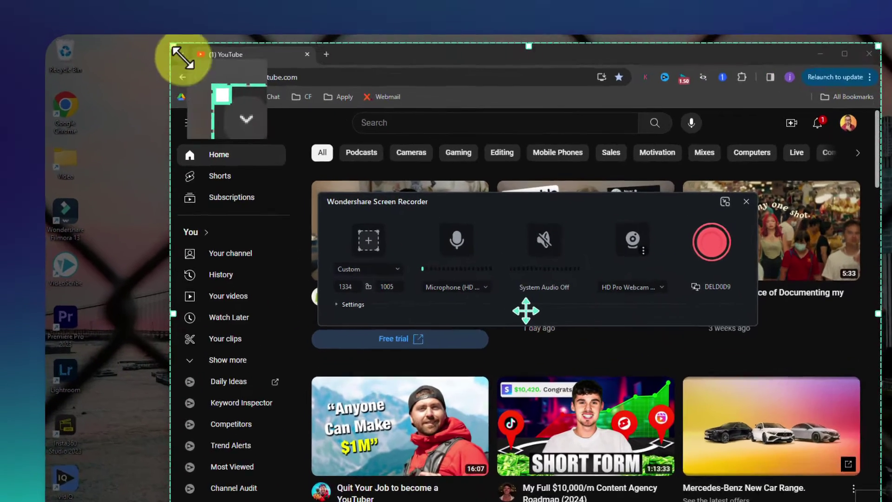
Switch the capture area to Custom and resize it to 1332 × 1006 around YouTube.
mouse_move(183, 56)
mouse_down()
mouse_move(241, 135)
mouse_move(173, 55)
mouse_move(184, 46)
mouse_up()
click(394, 284)
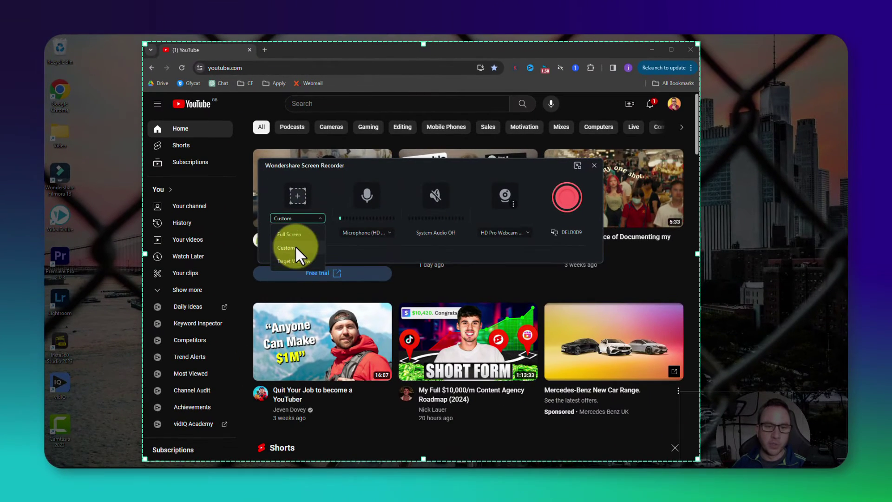
click(294, 246)
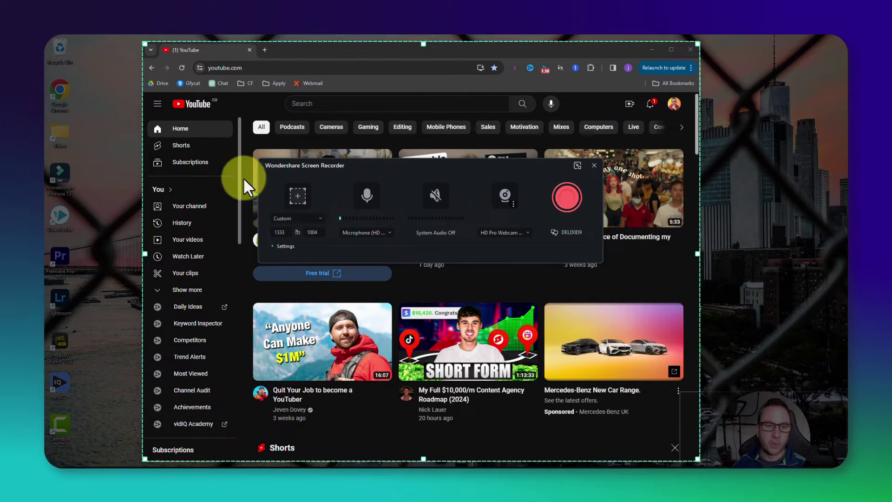
drag(141, 44, 143, 45)
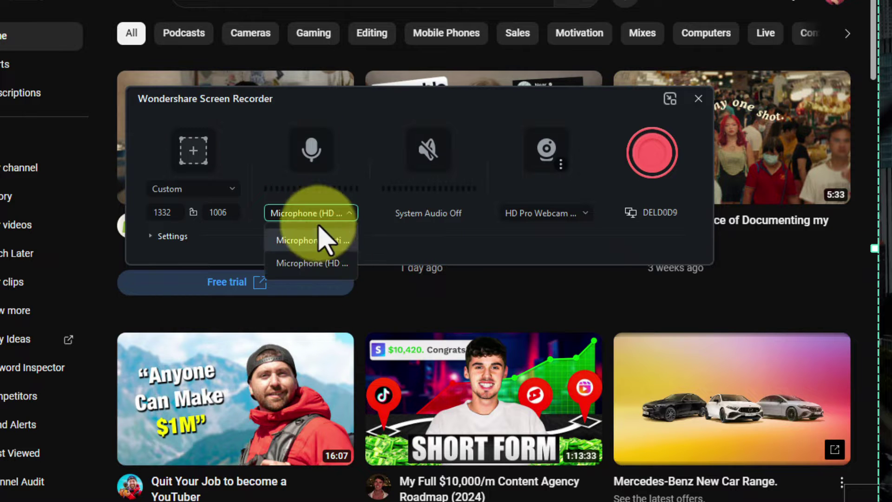
Leave the microphone switched on and bring up the webcam's settings menu.
click(346, 121)
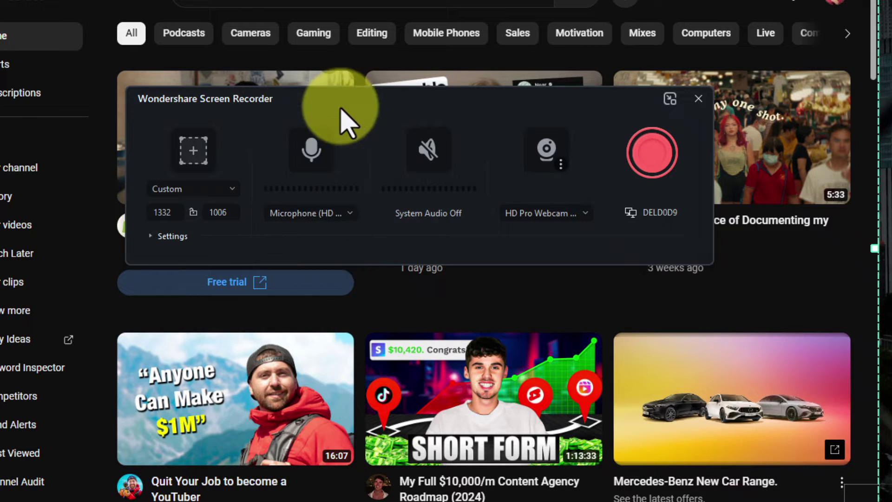
click(310, 149)
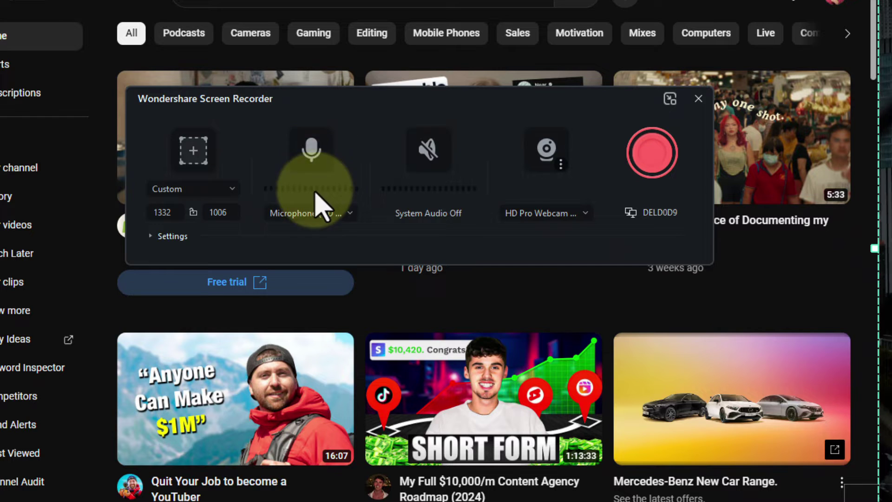
click(310, 146)
click(439, 157)
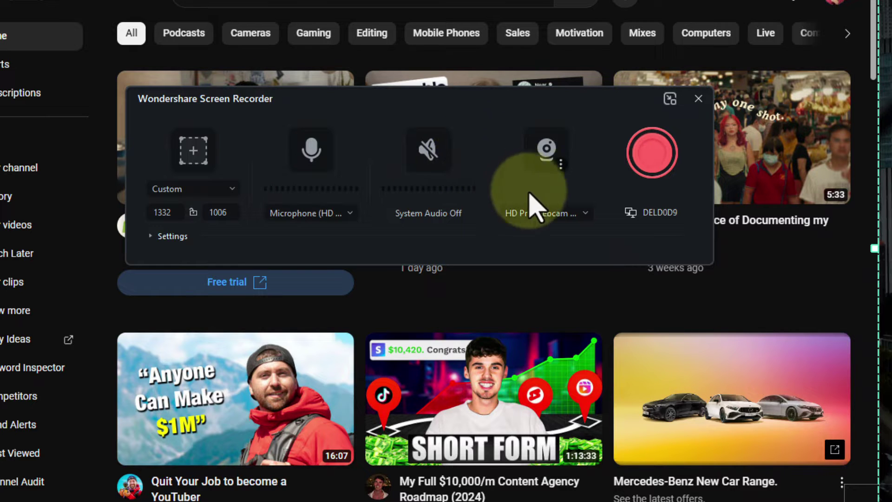
Move the webcam overlay up and left and enlarge it.
click(561, 164)
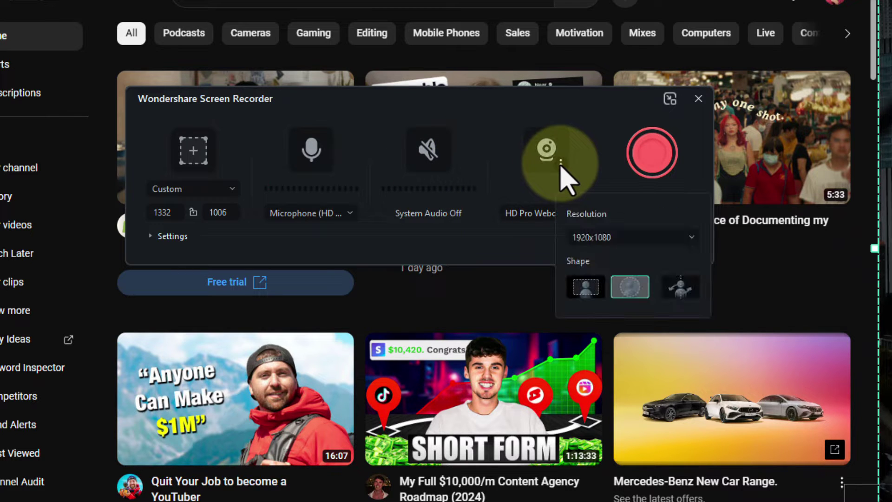
click(561, 164)
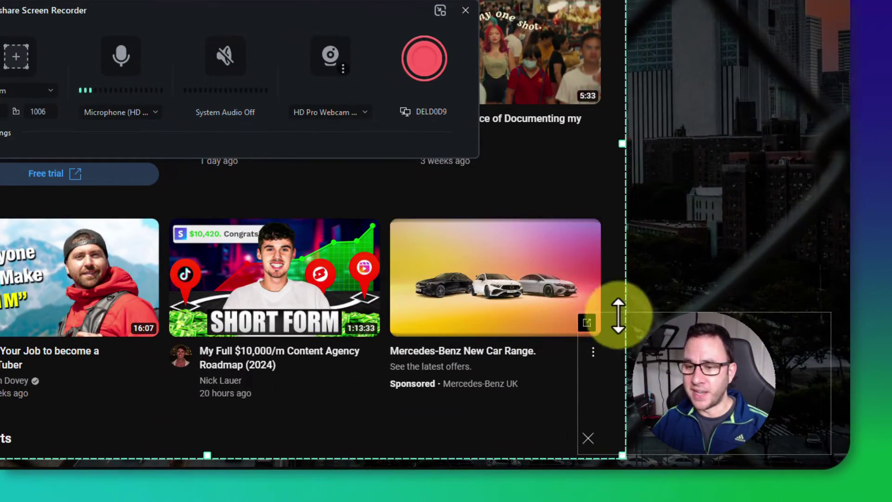
drag(739, 367, 705, 300)
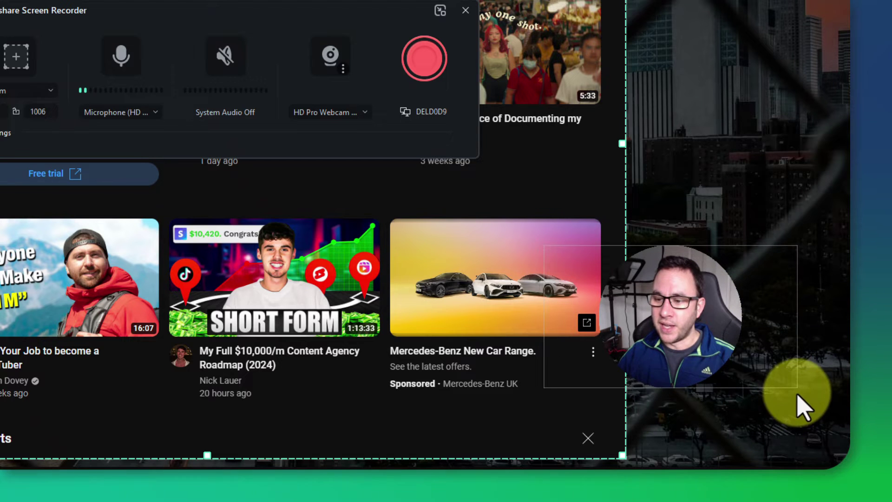
drag(795, 385, 833, 438)
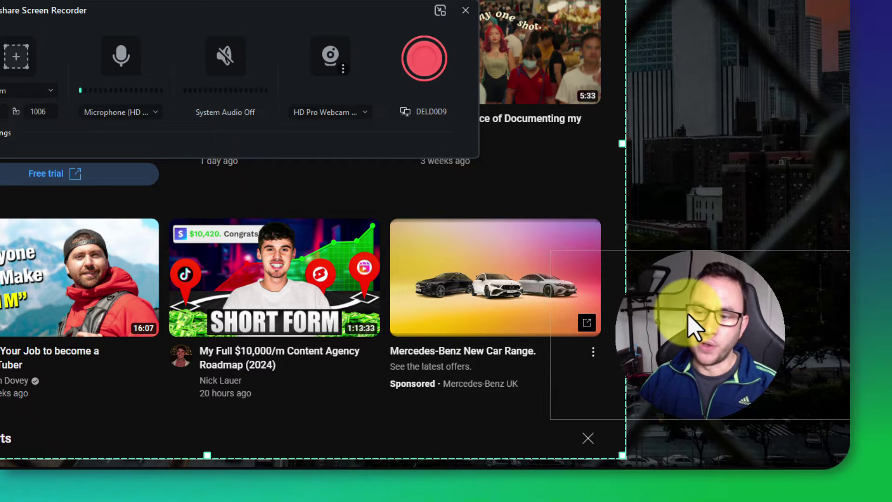
drag(678, 319, 702, 342)
Keep the webcam at 1920x1080, make the overlay a circle, and leave it unmirrored.
click(343, 68)
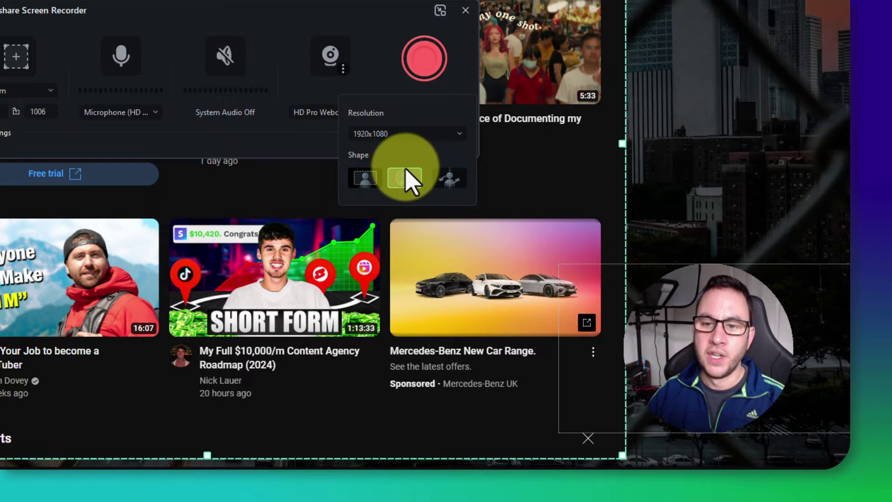
click(412, 134)
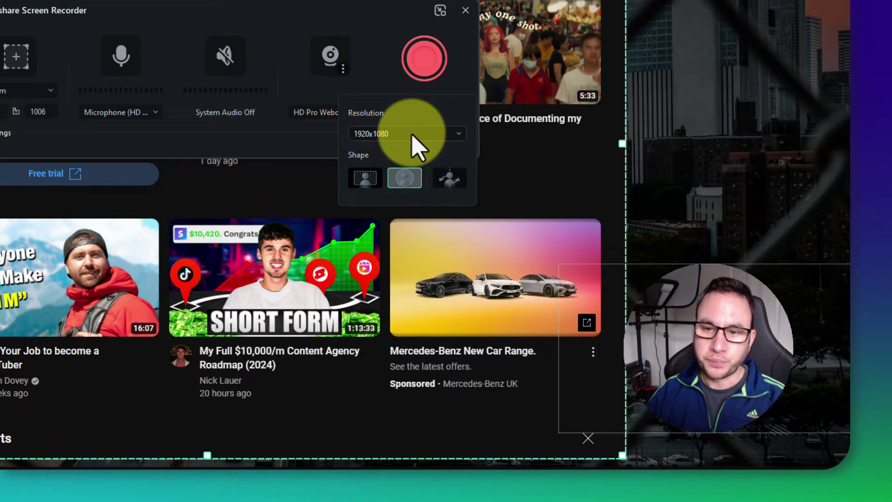
click(413, 135)
click(373, 185)
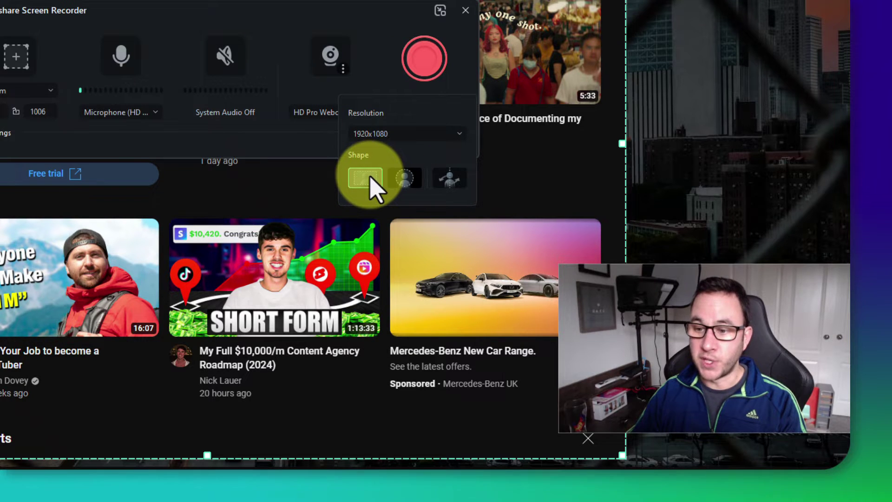
click(409, 186)
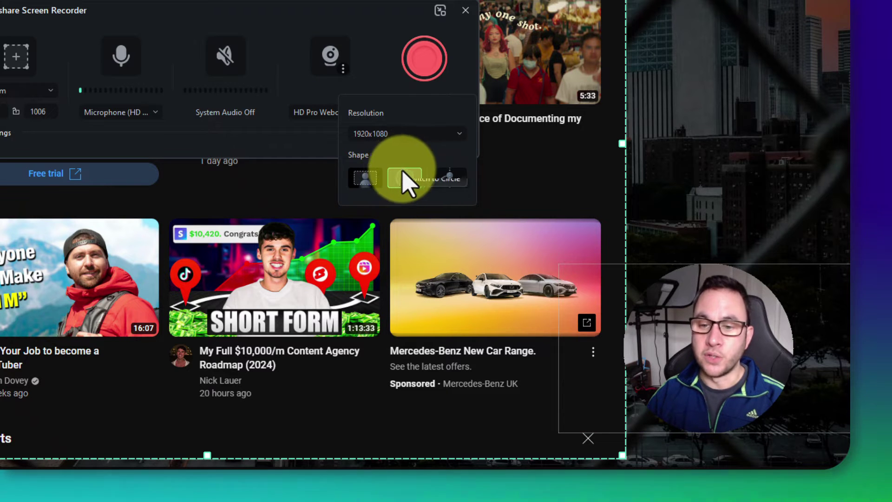
click(382, 180)
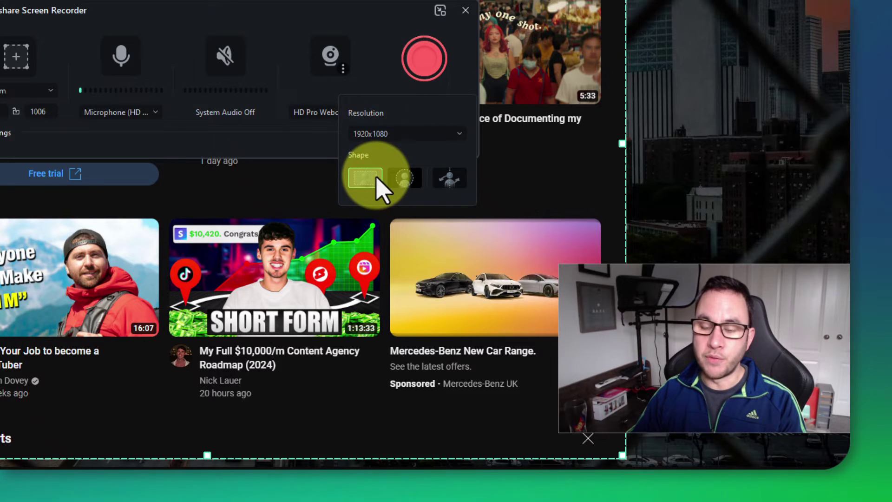
click(408, 182)
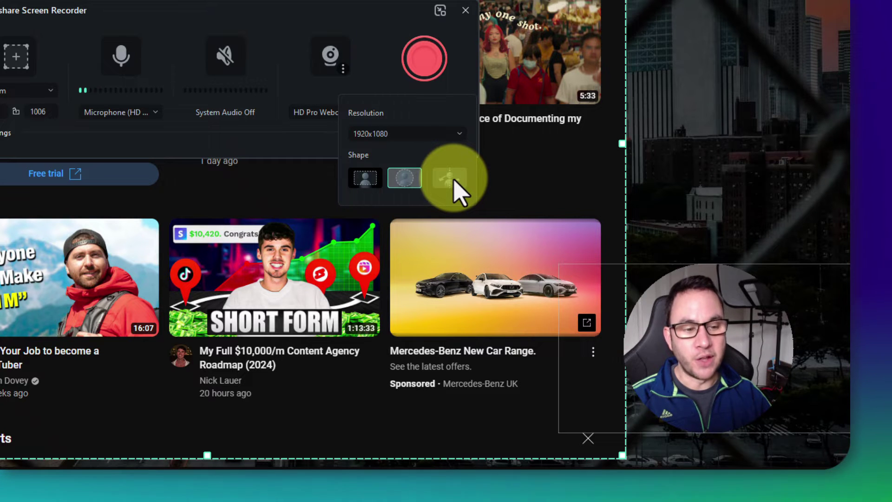
click(455, 182)
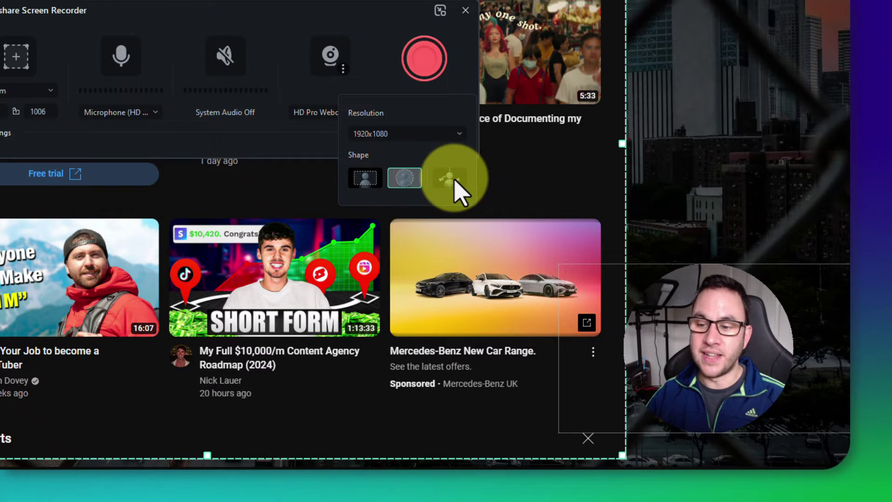
click(455, 182)
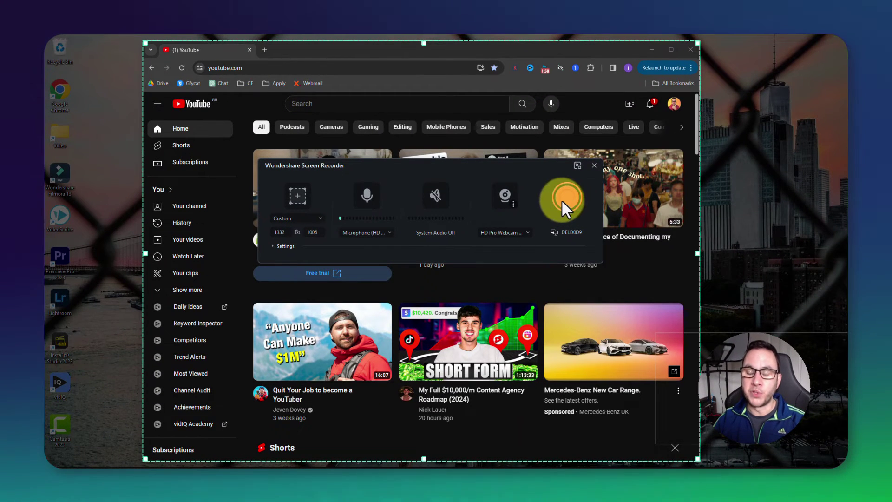
Expand the recorder settings and turn on Camera Screen Splitting for separate camera and screen tracks.
drag(390, 169, 426, 110)
click(306, 188)
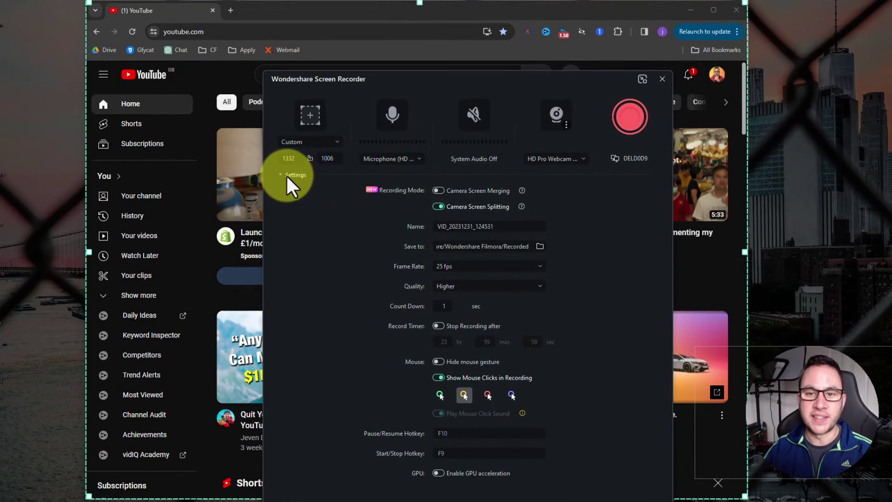
click(439, 194)
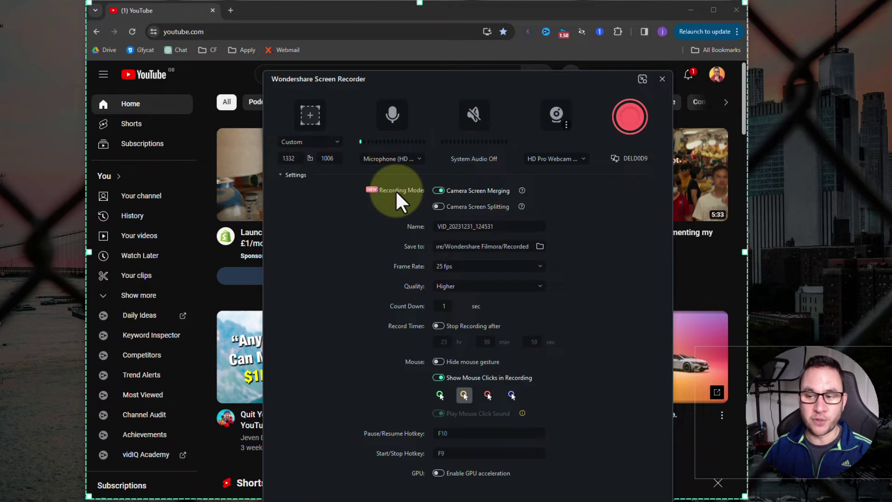
mouse_move(523, 191)
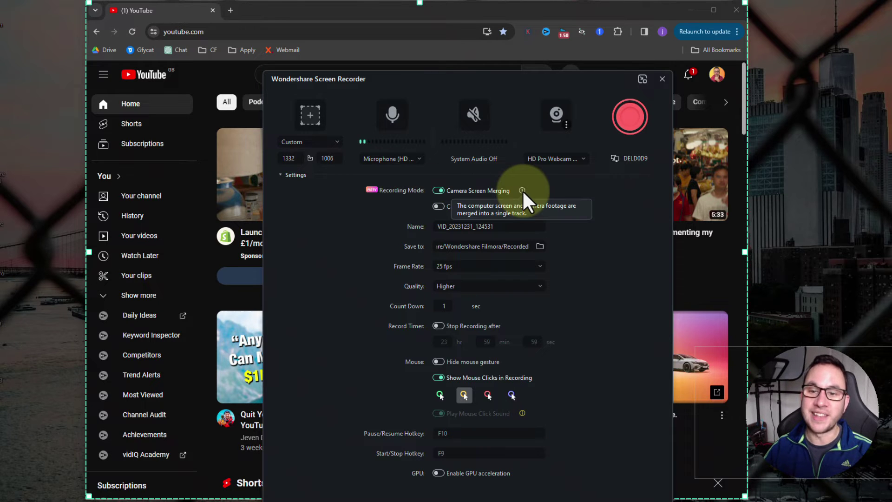
click(438, 206)
click(438, 191)
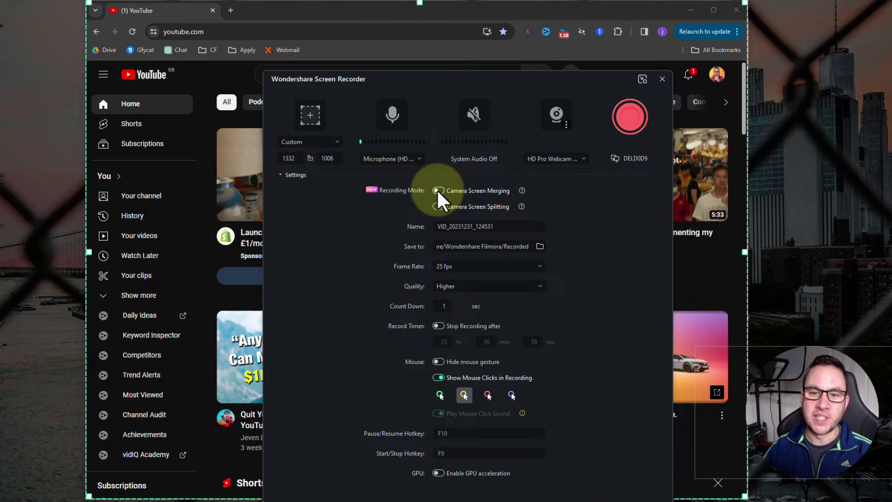
mouse_move(522, 190)
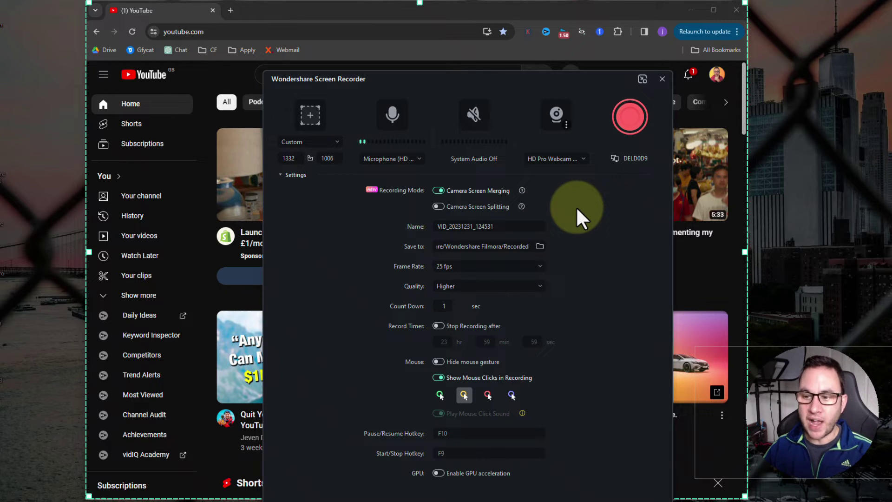
click(438, 207)
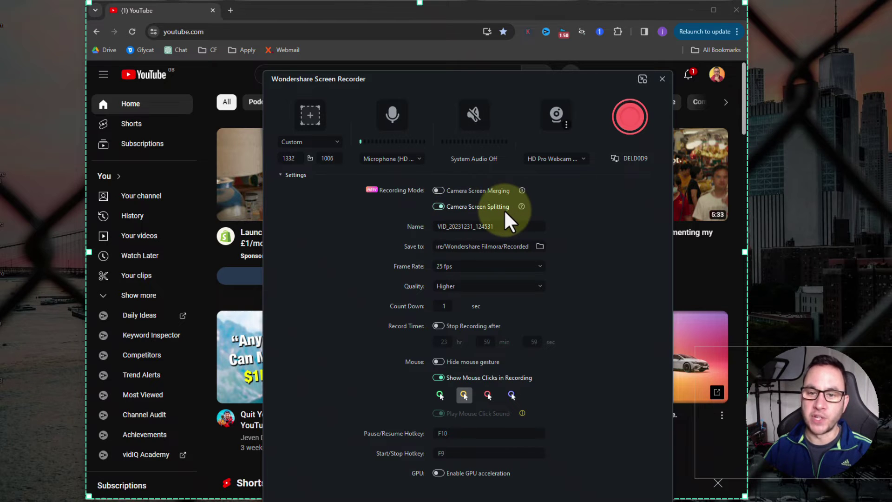
mouse_move(521, 207)
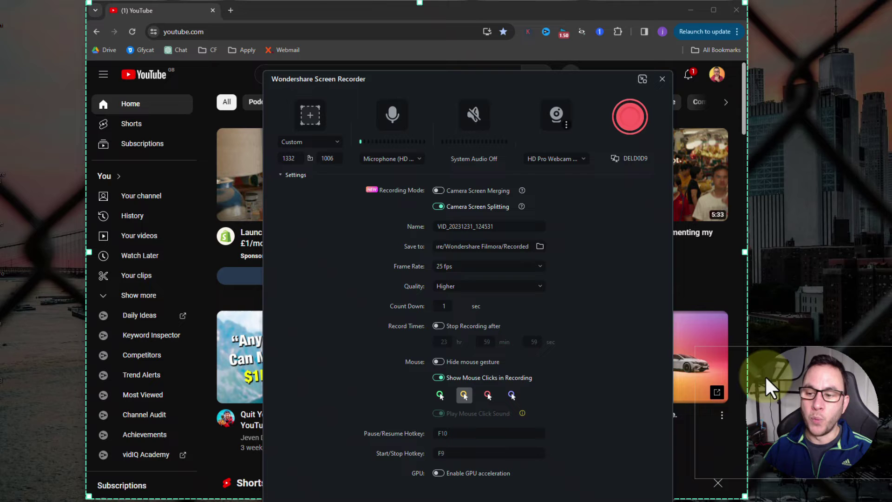
click(602, 291)
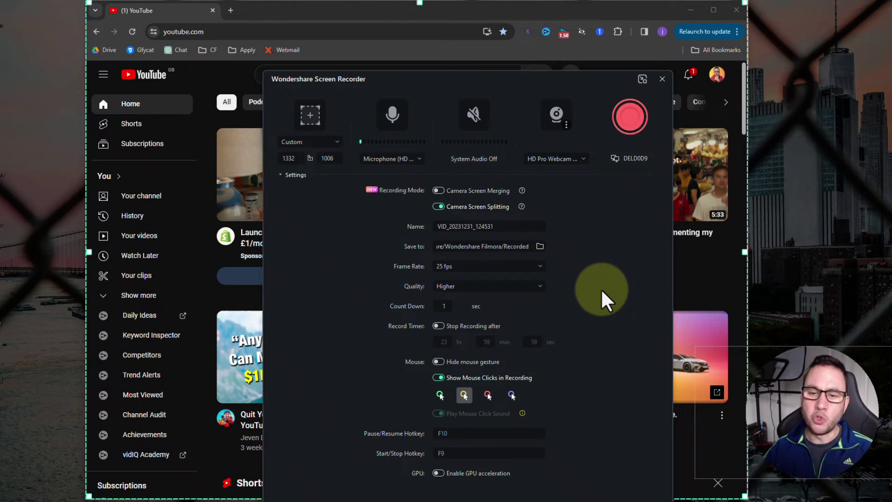
click(526, 228)
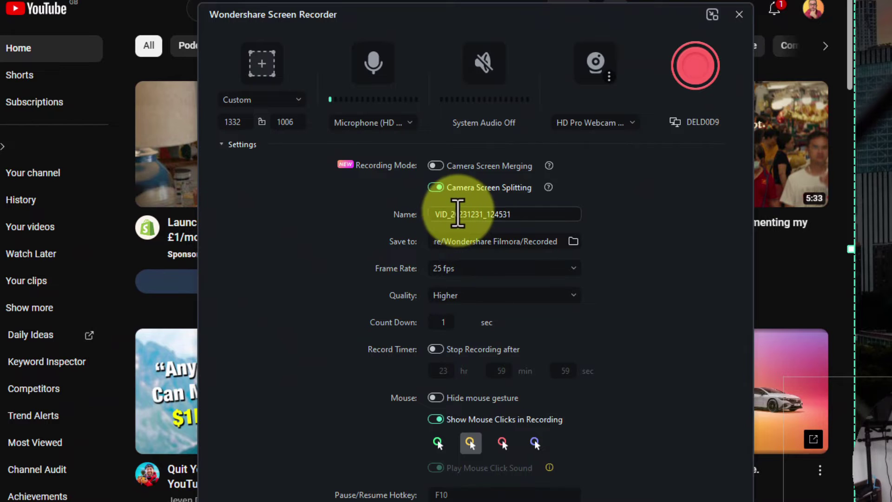
Rename the recording to 'filmora screen recording'.
click(484, 216)
double_click(484, 216)
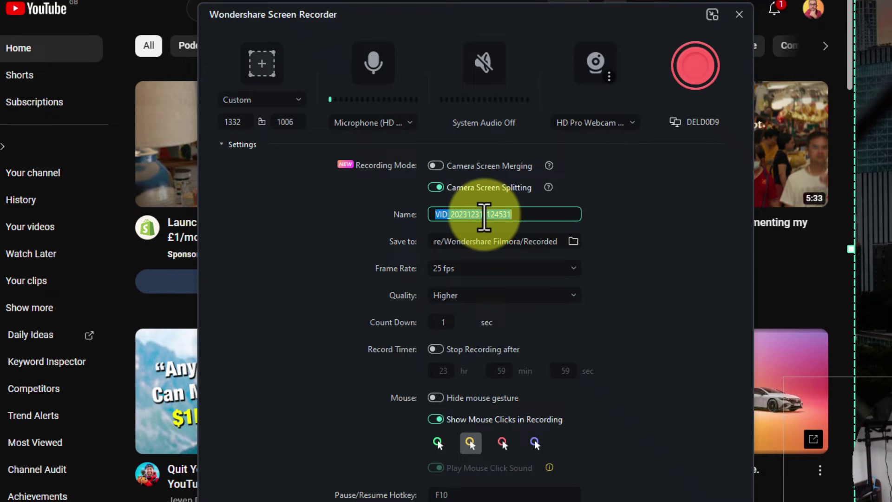
text(filmora)
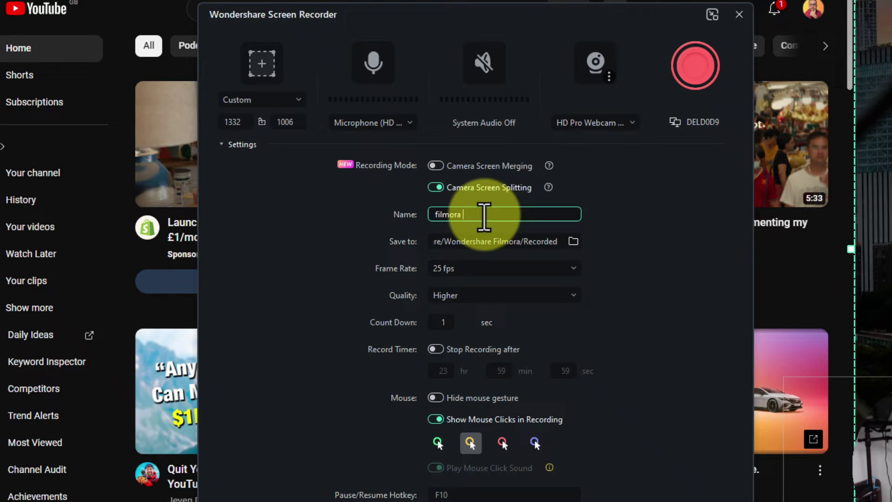
text( screen recording)
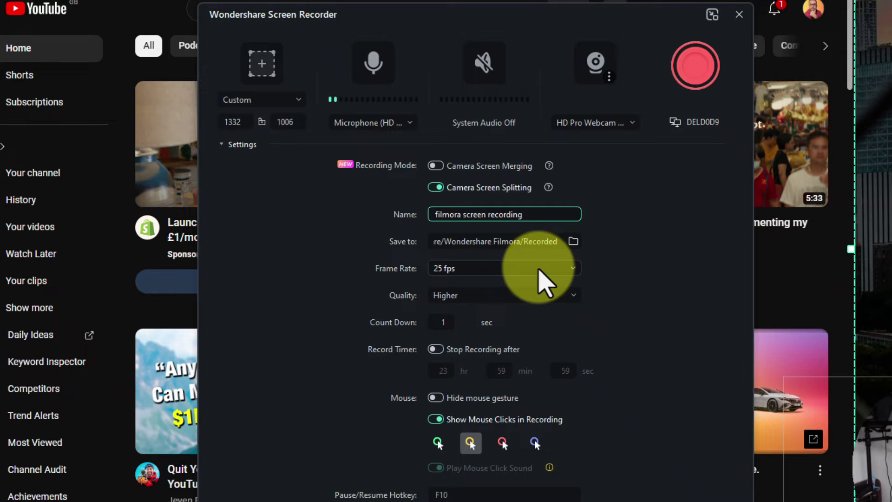
Keep 25 fps and Higher quality, and set the countdown to 3 seconds.
click(538, 269)
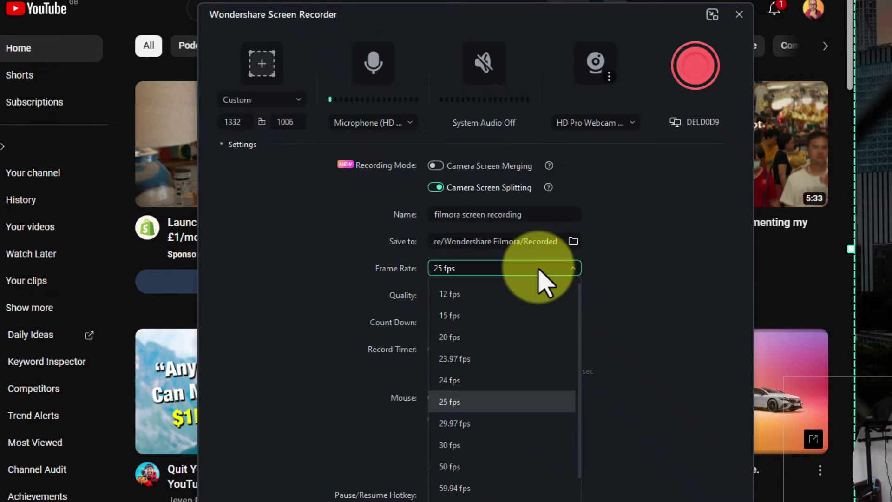
click(629, 260)
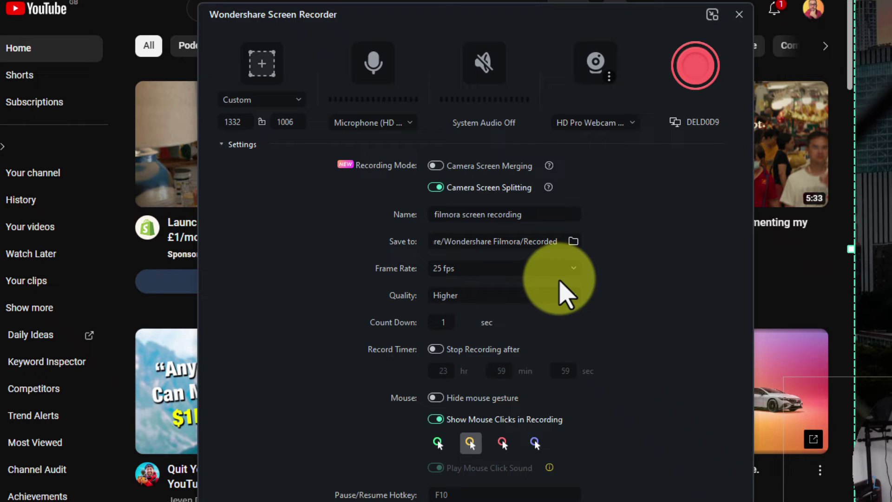
click(548, 298)
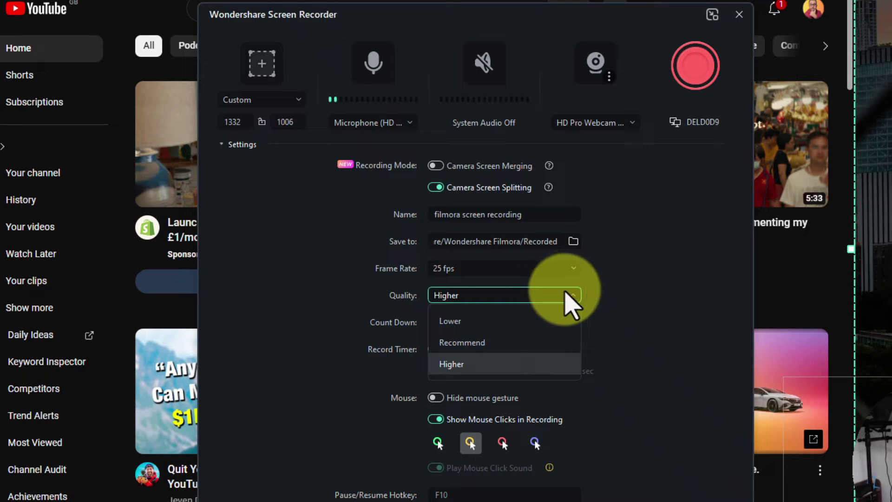
click(652, 293)
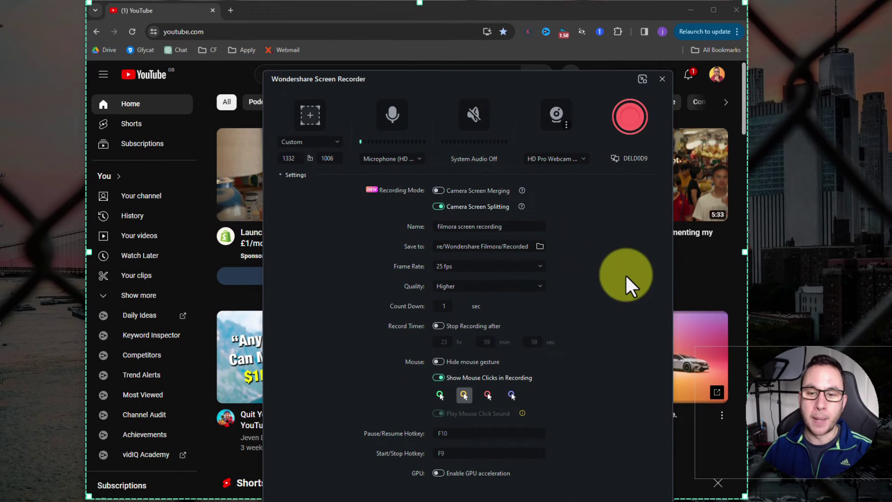
click(442, 306)
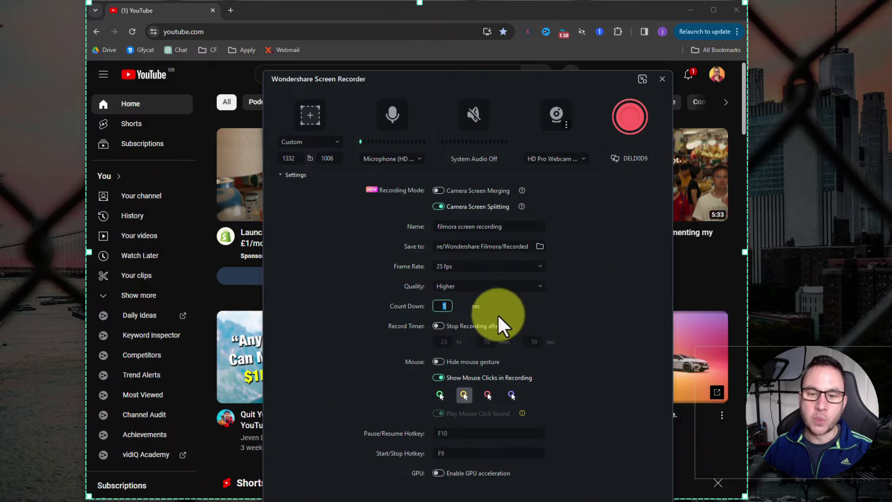
text(3)
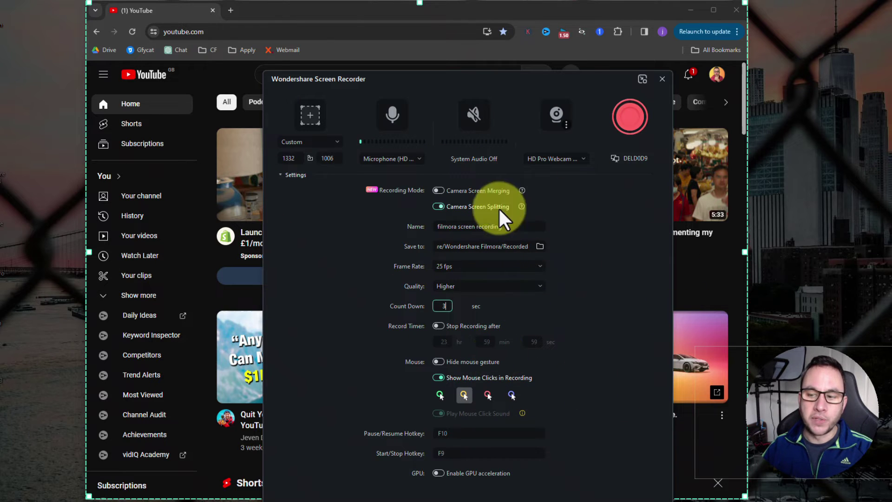
Confirm the 3-second countdown, leave system audio off, and turn on Hide mouse gesture.
click(464, 395)
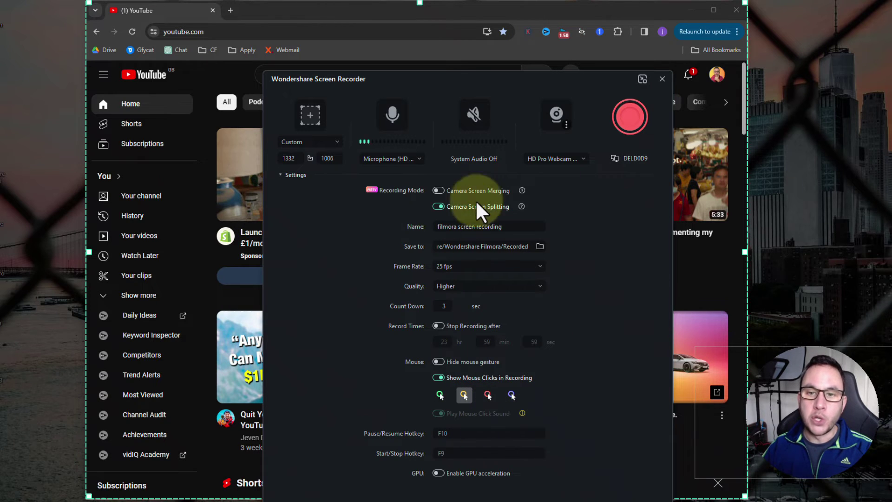
click(480, 117)
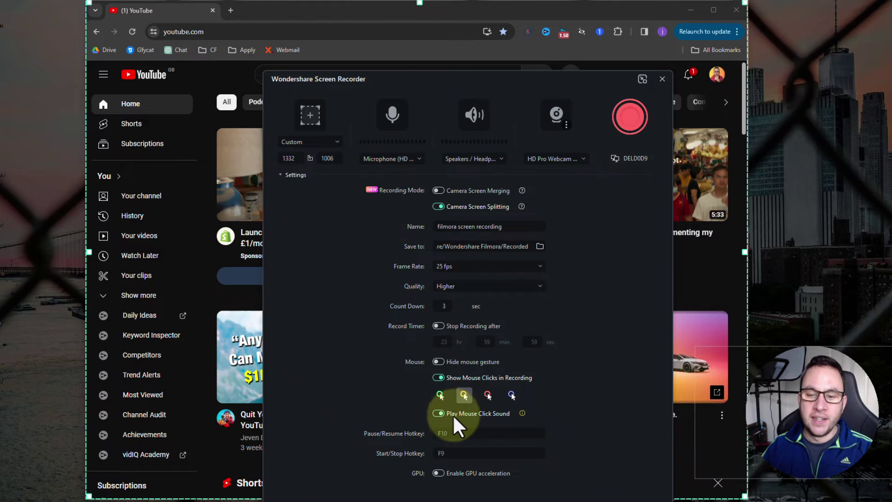
click(474, 120)
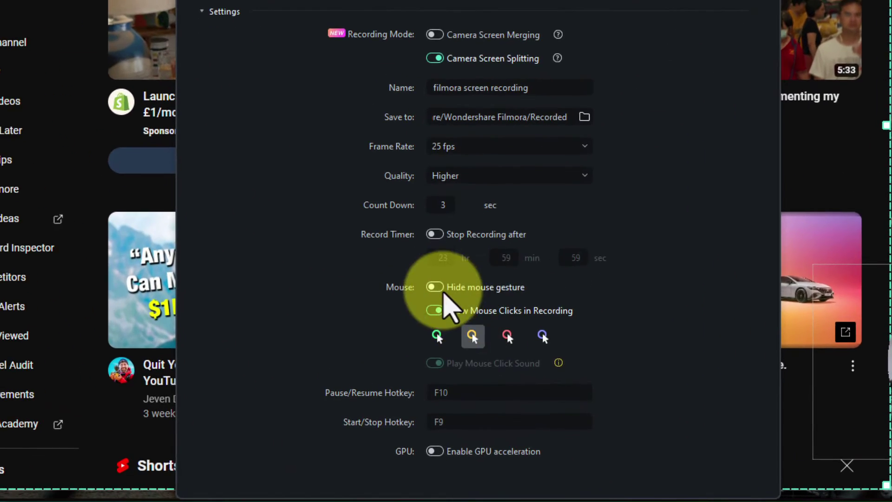
click(440, 361)
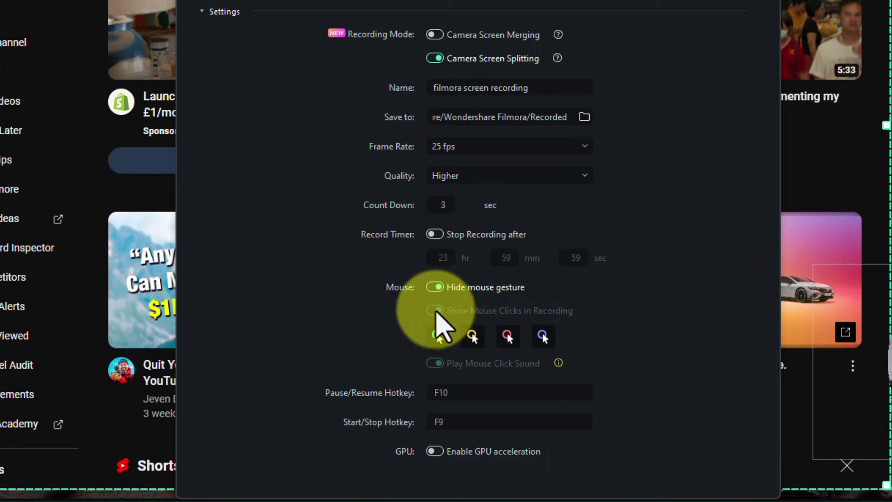
Re-enable Show Mouse Clicks in Recording, leave the Pause/Resume hotkey at F10, and collapse Settings.
click(437, 311)
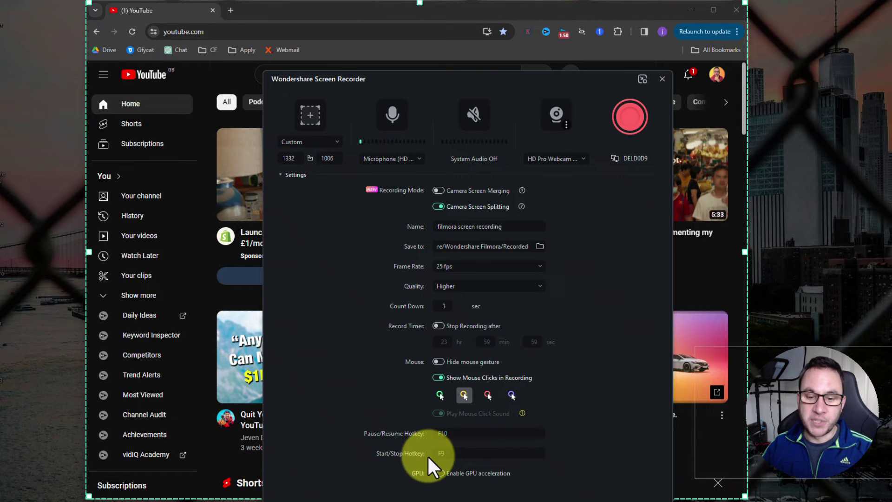
click(464, 434)
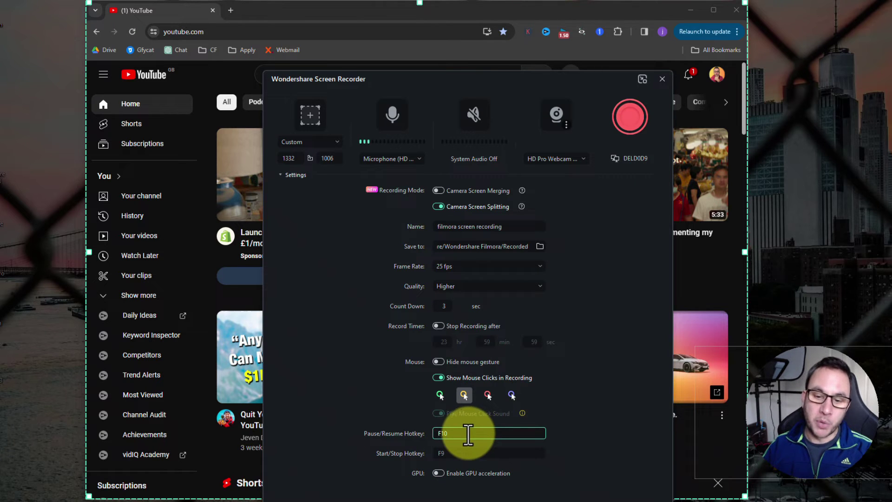
click(339, 377)
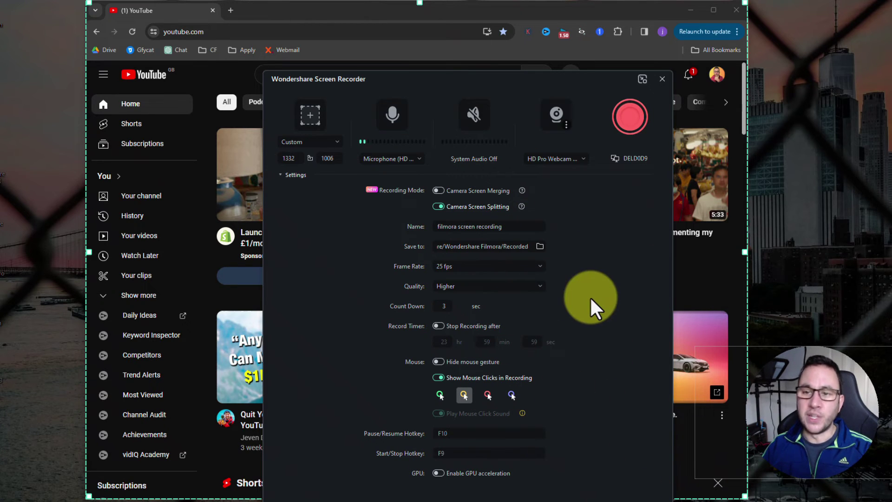
click(292, 175)
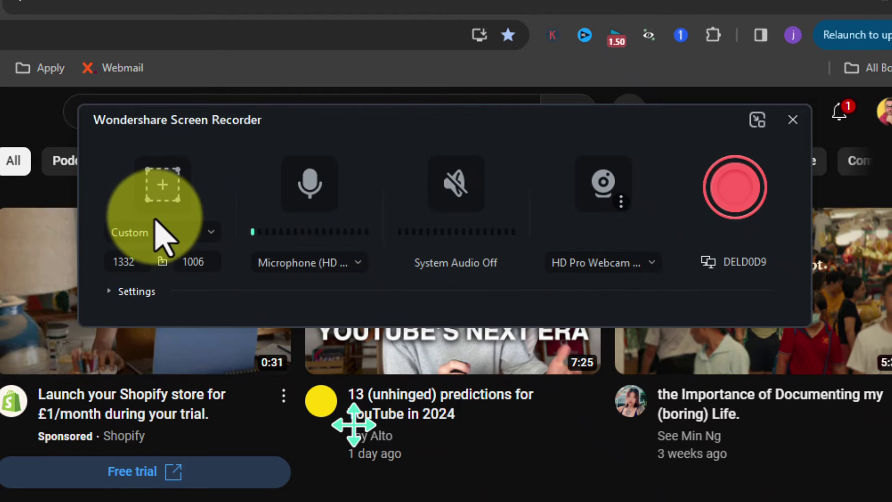
Switch the capture area to Full Screen (1920×1080) and start recording.
click(160, 232)
click(163, 264)
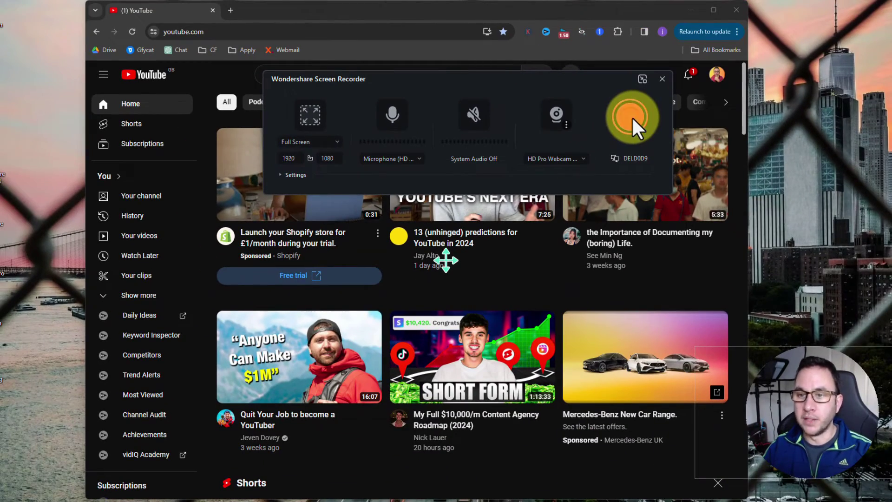
click(632, 119)
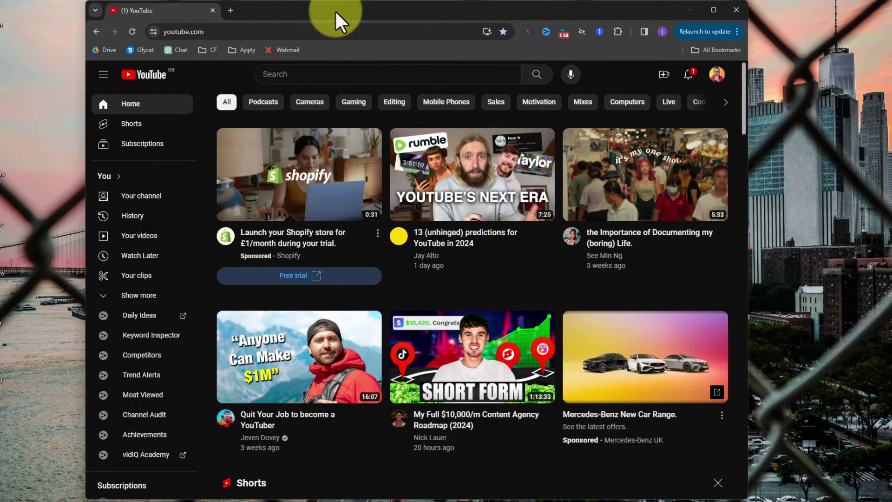
scroll(394, 216, down, 7)
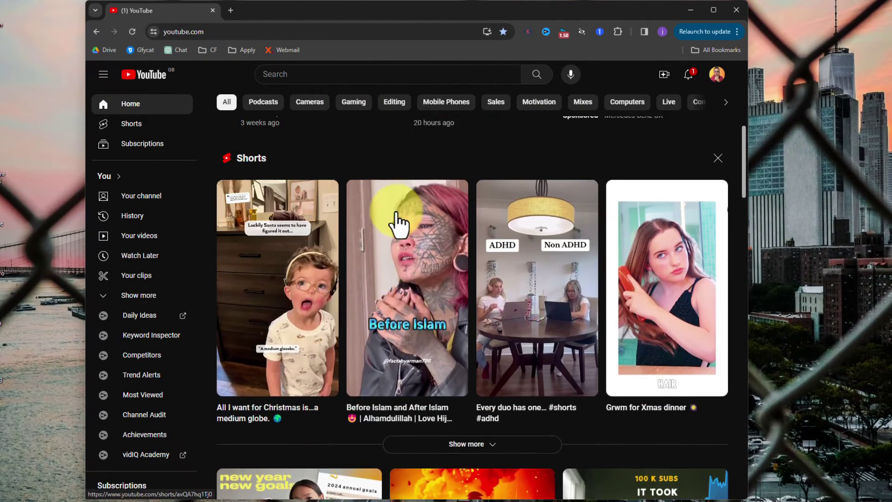
scroll(397, 225, up, 7)
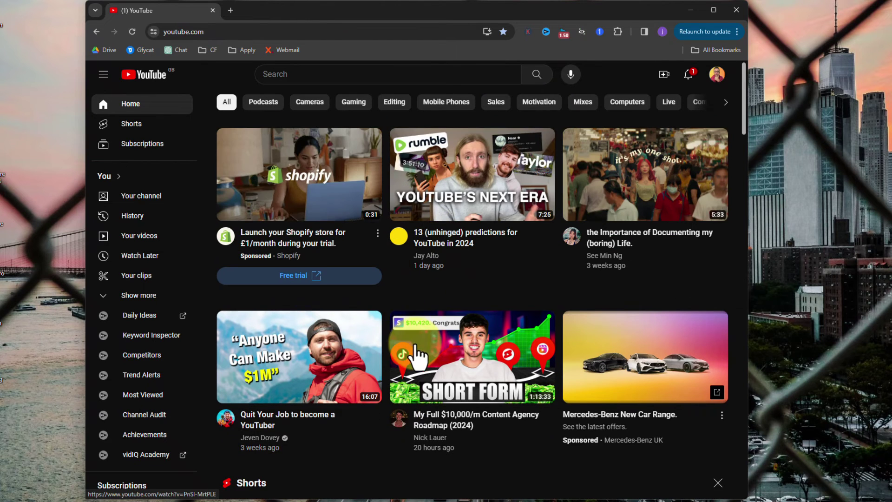
scroll(395, 360, down, 6)
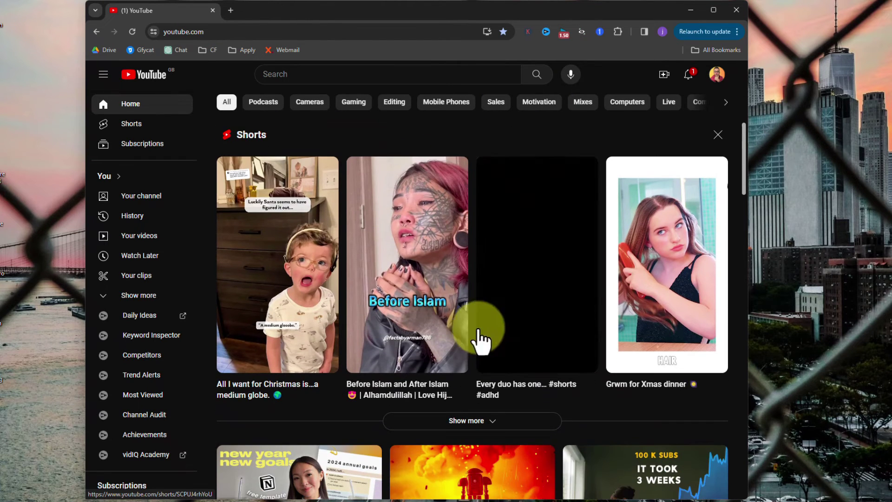
scroll(498, 400, down, 3)
scroll(542, 392, up, 3)
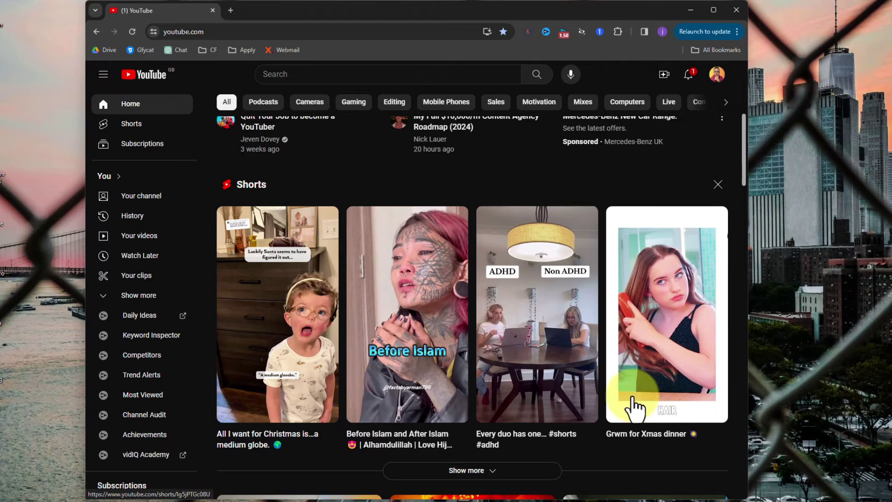
scroll(298, 251, up, 3)
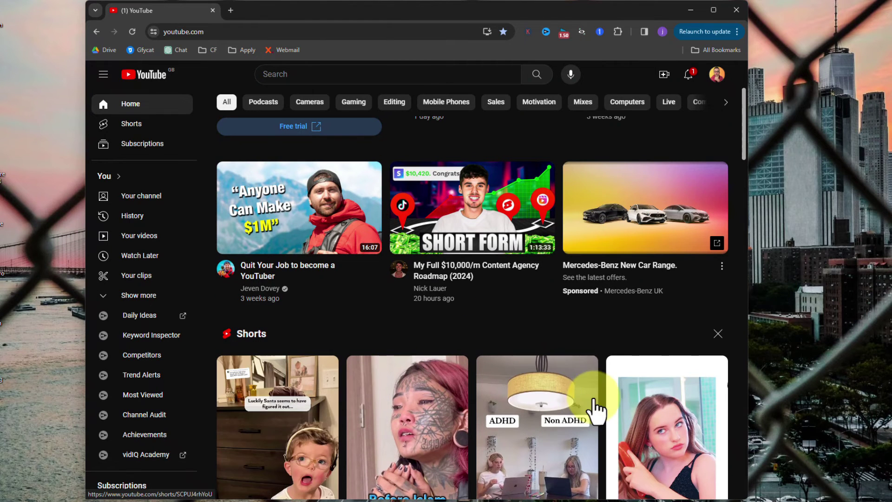
scroll(418, 341, up, 3)
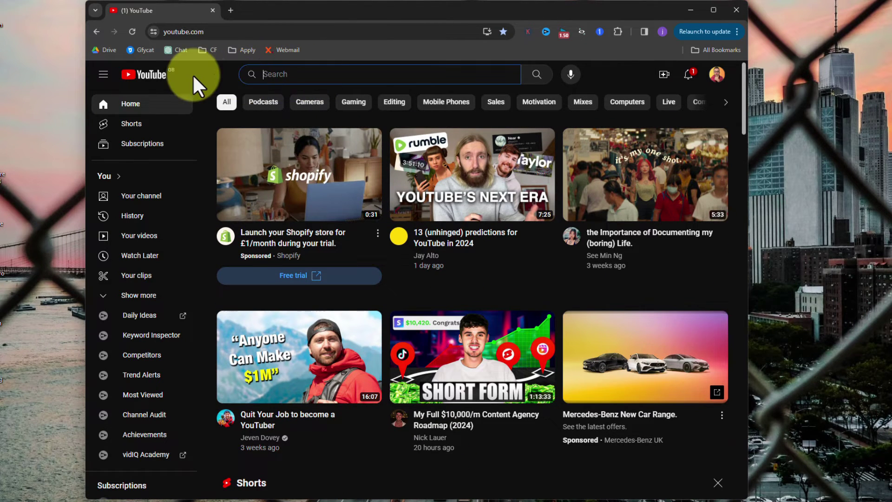
click(240, 75)
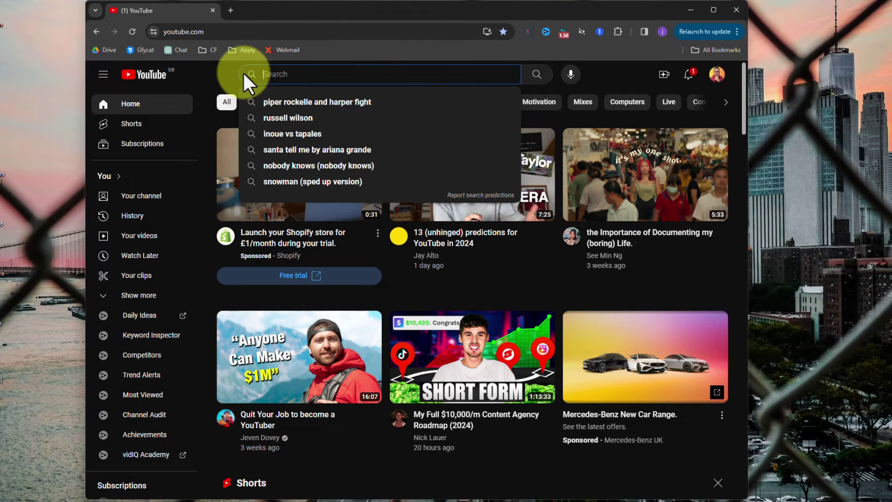
click(221, 77)
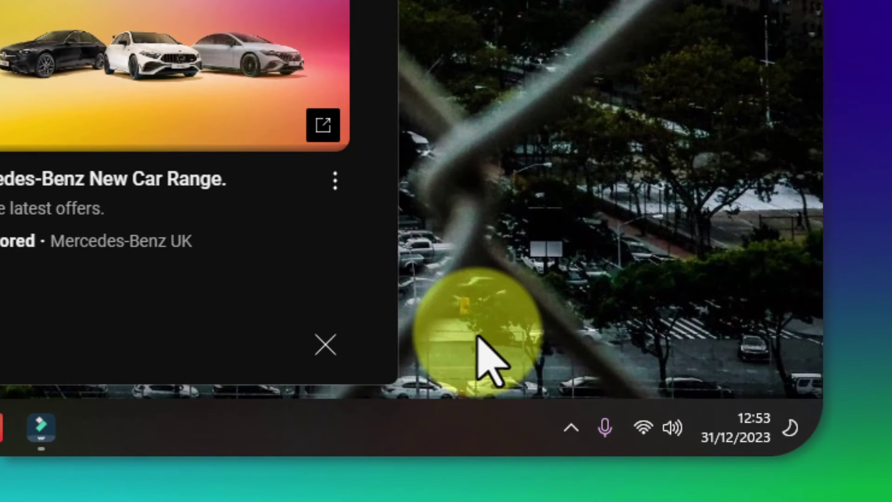
Stop the recording via the Screen Recorder's tray icon menu.
click(573, 424)
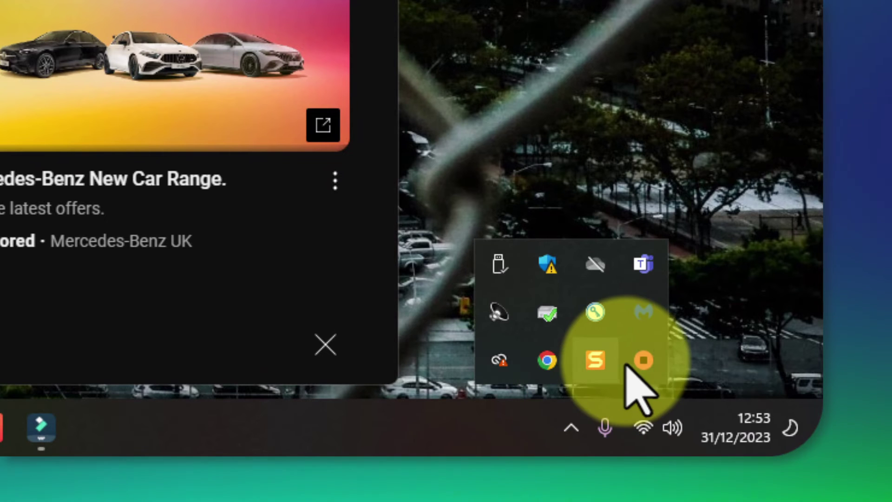
right_click(649, 364)
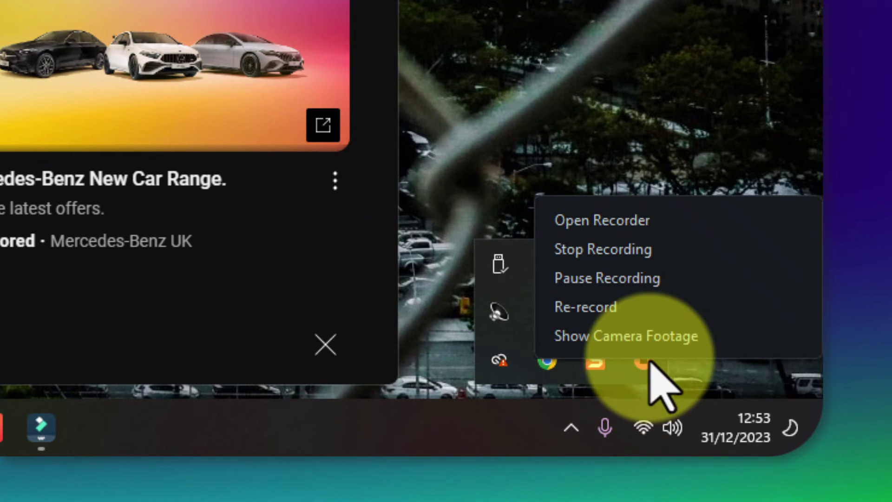
click(630, 254)
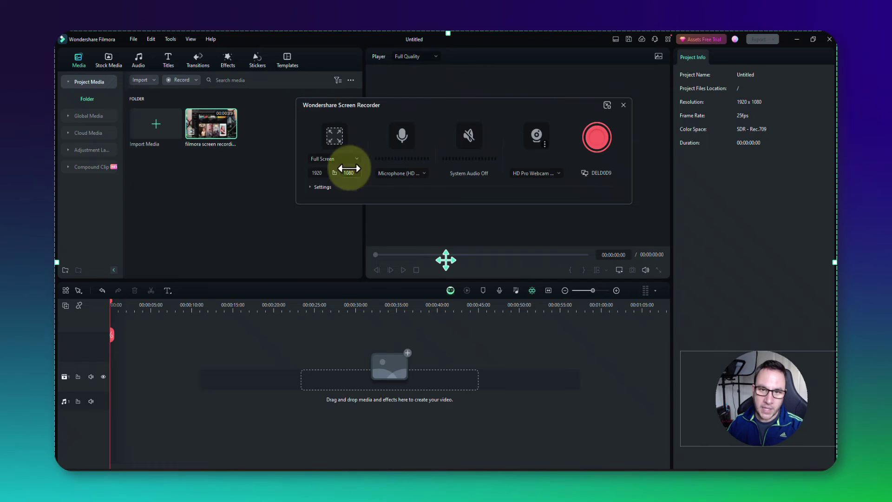
Close the recorder panel, place the recording on the timeline, and select the webcam clip.
click(624, 105)
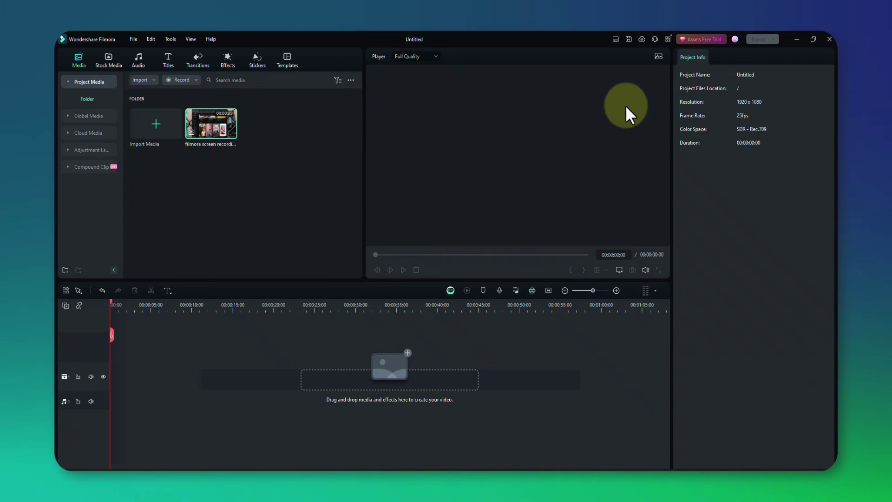
drag(213, 128, 112, 377)
click(269, 135)
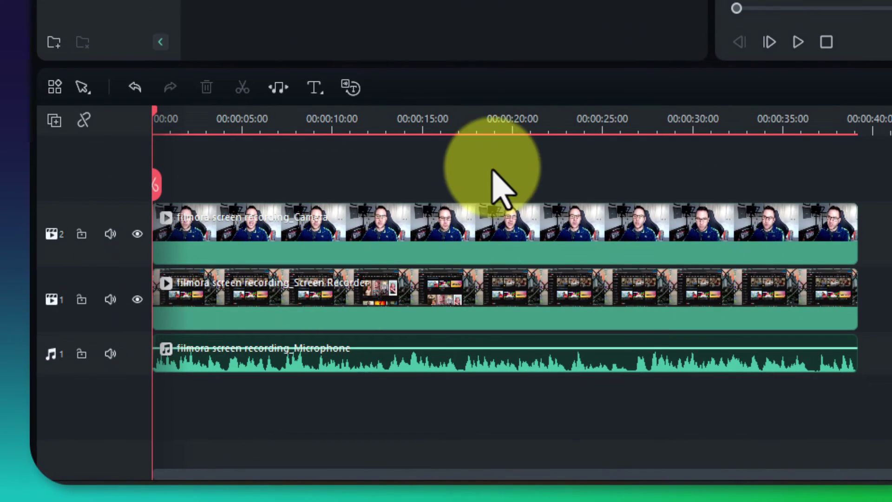
click(551, 216)
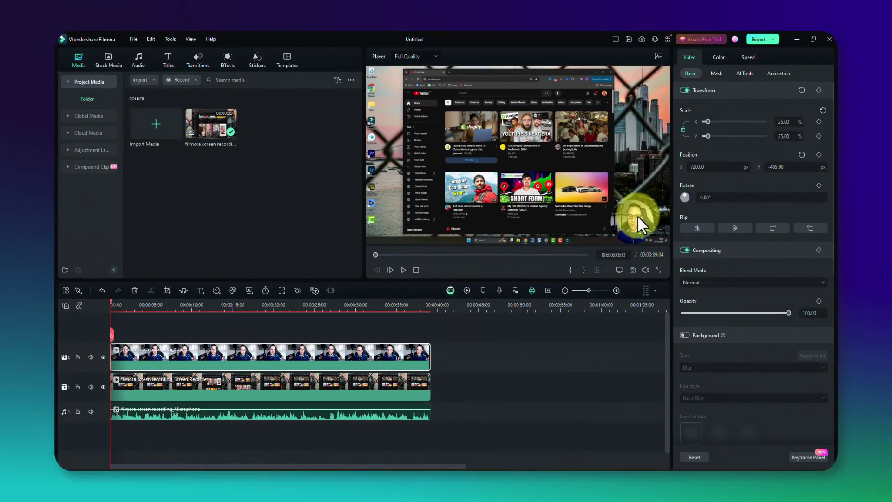
click(638, 216)
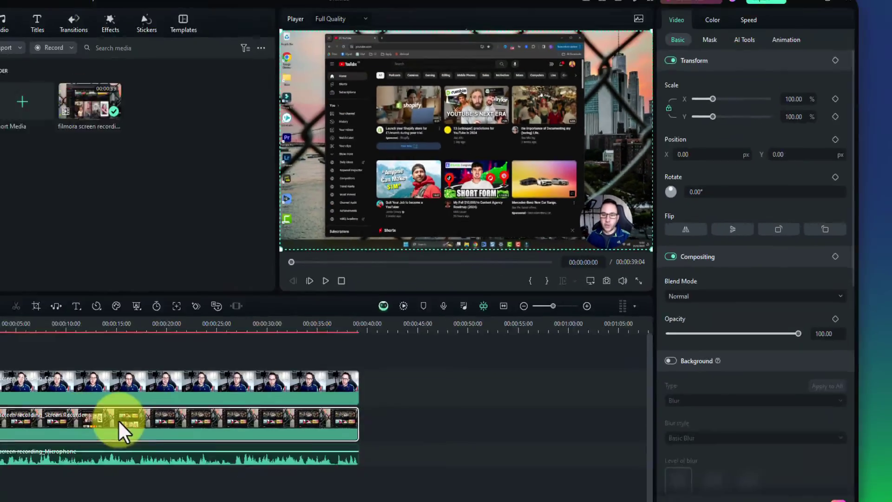
click(239, 381)
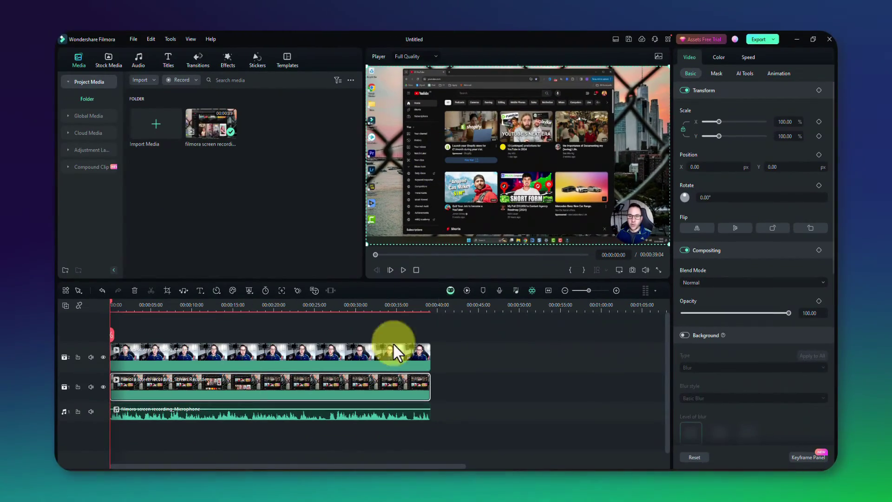
click(353, 330)
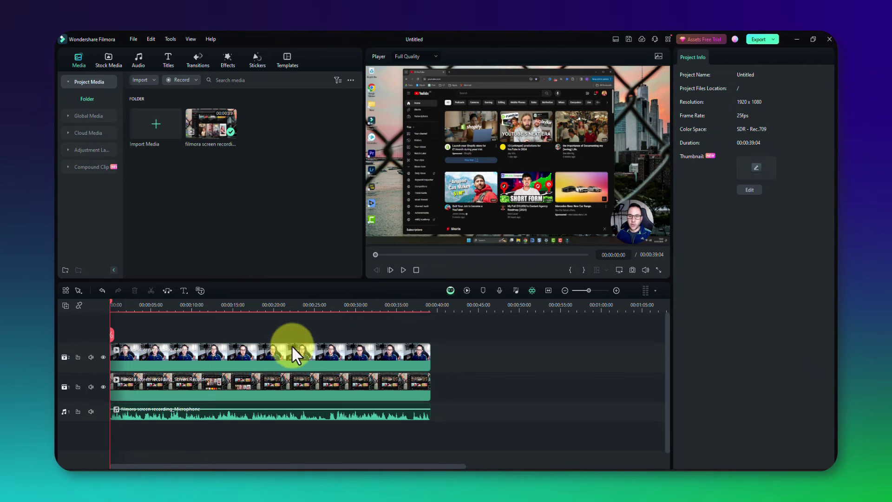
click(639, 209)
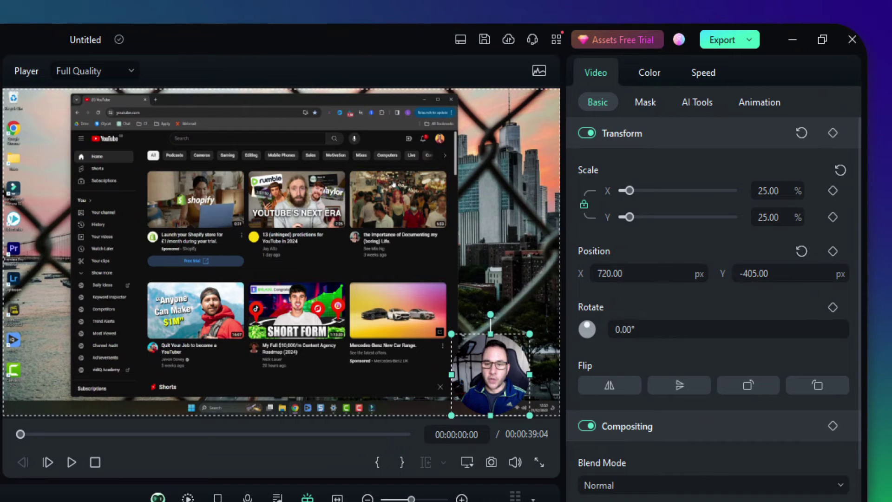
Scale the webcam overlay to 51.70% at X 587, Y -247 and add a drop shadow.
drag(630, 191, 638, 191)
drag(637, 268, 599, 270)
drag(752, 269, 758, 270)
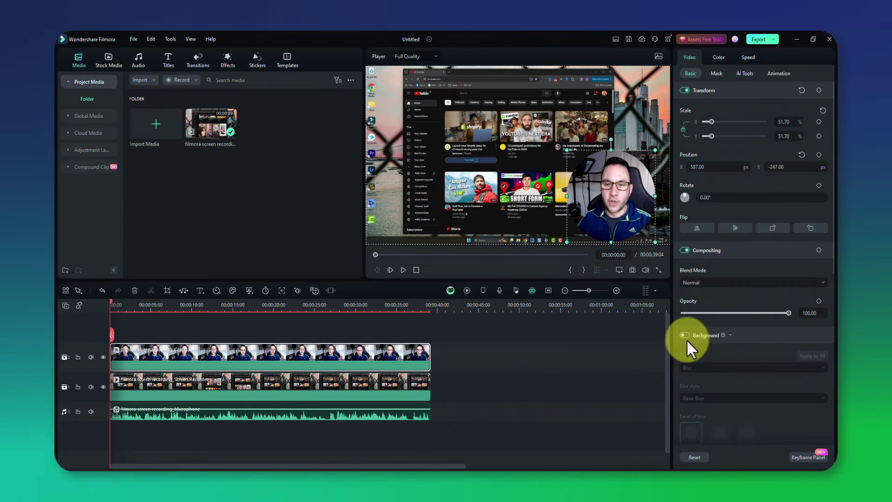
scroll(746, 350, down, 5)
click(685, 311)
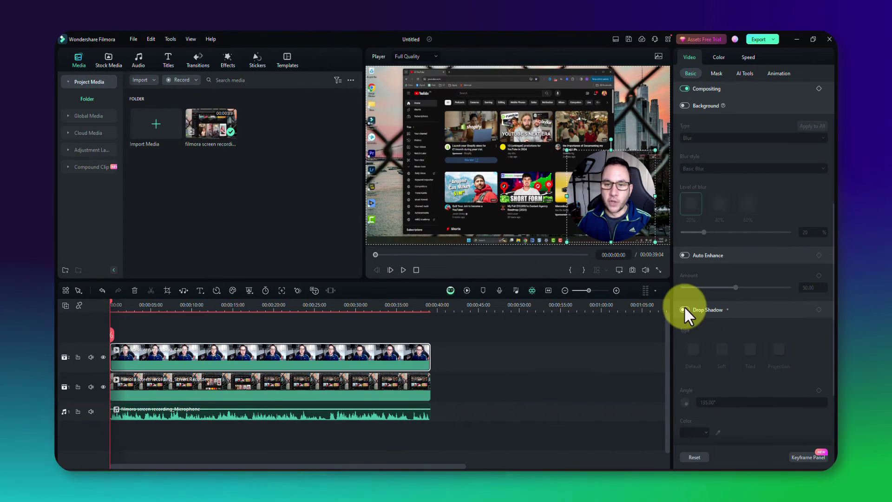
scroll(707, 307, up, 5)
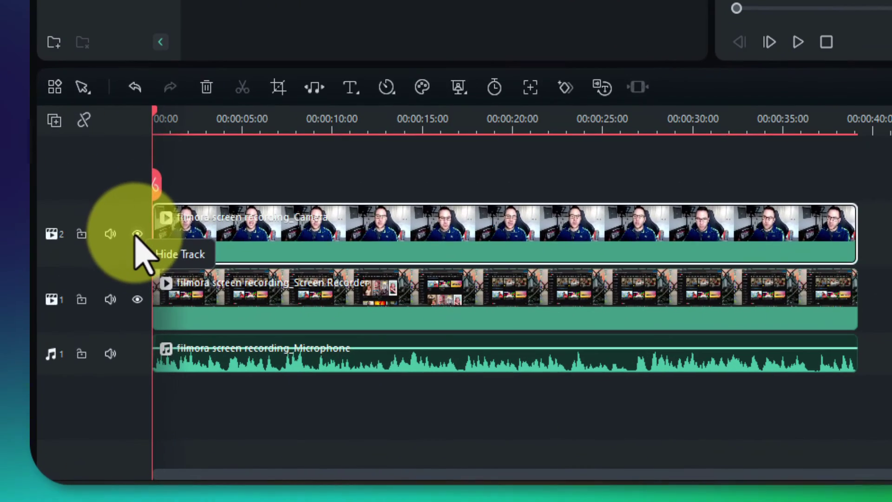
Toggle the camera track's visibility off and on, scrub near 20 seconds, and mute the microphone track.
click(103, 357)
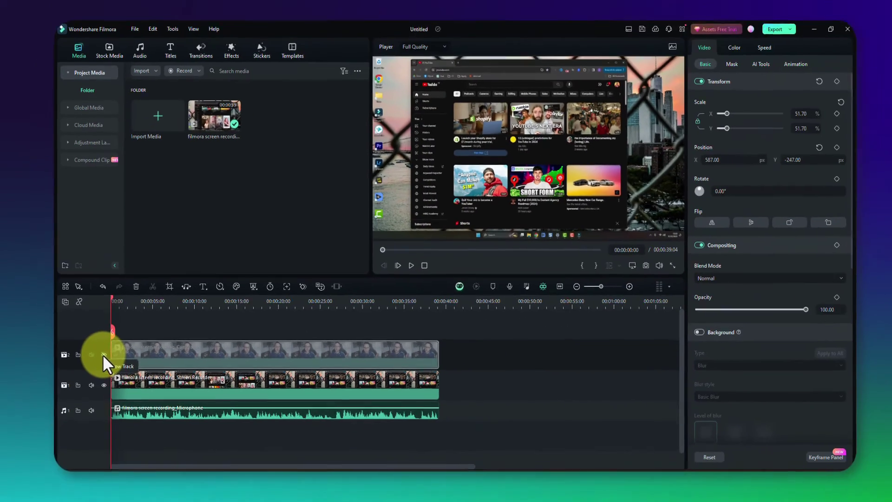
click(137, 234)
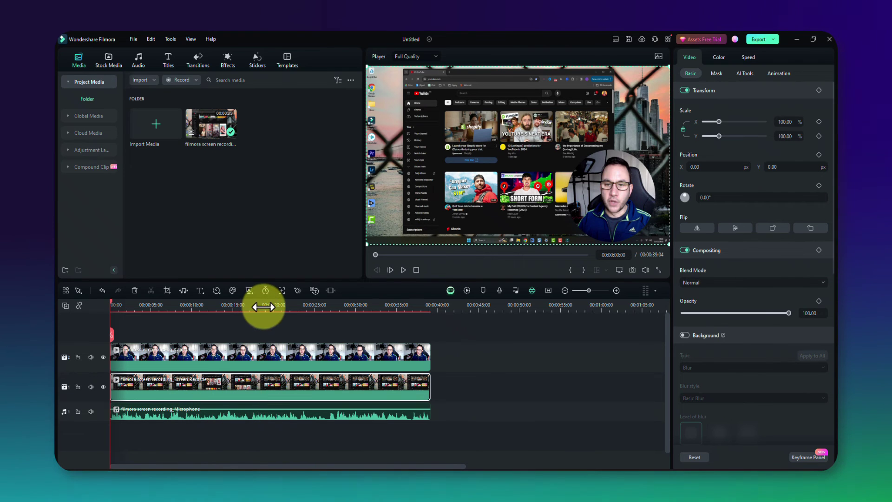
mouse_move(267, 302)
mouse_down()
mouse_move(292, 304)
mouse_move(275, 308)
mouse_up()
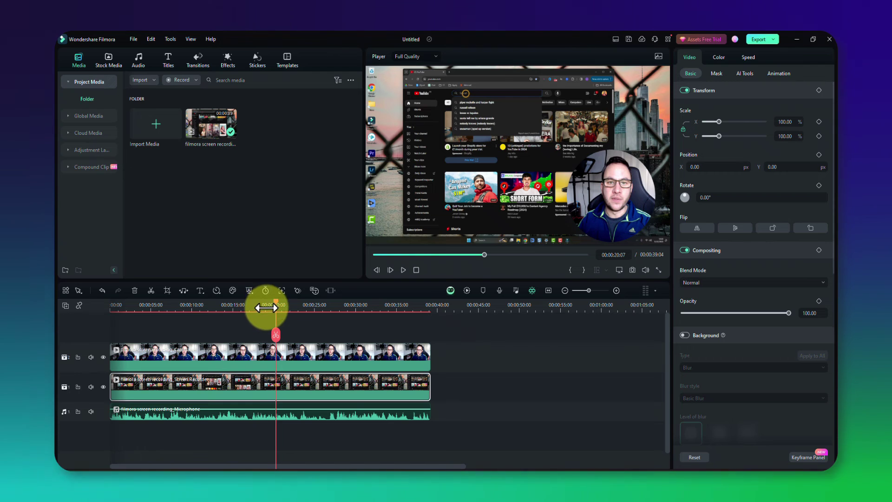
click(267, 306)
click(92, 413)
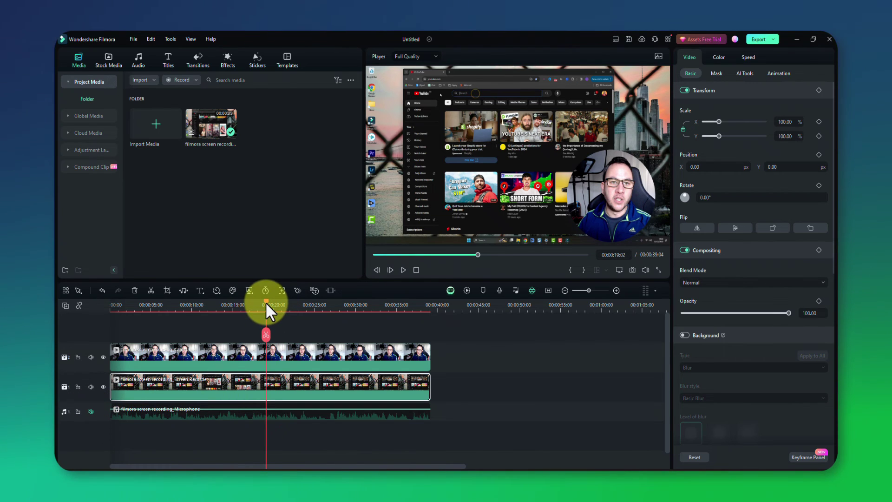
Play back from 00:00:19:01 to review the overlay, stop near 16 seconds, and select the screen clip.
click(266, 302)
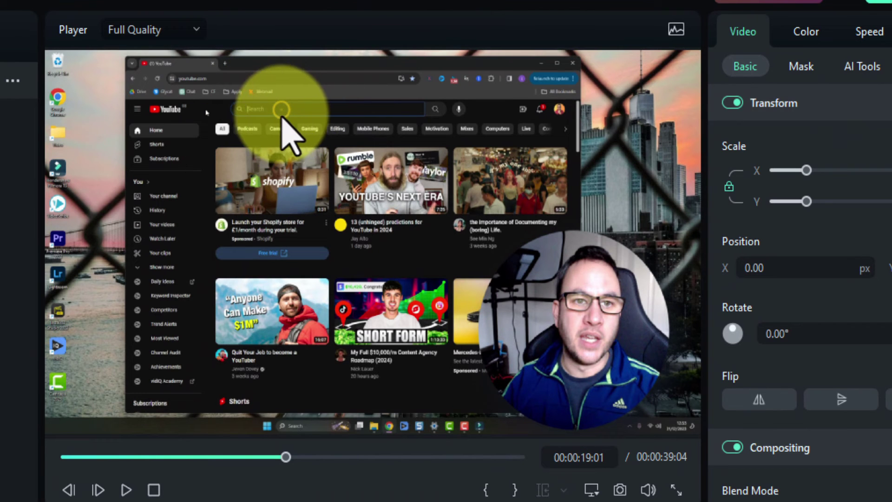
click(126, 490)
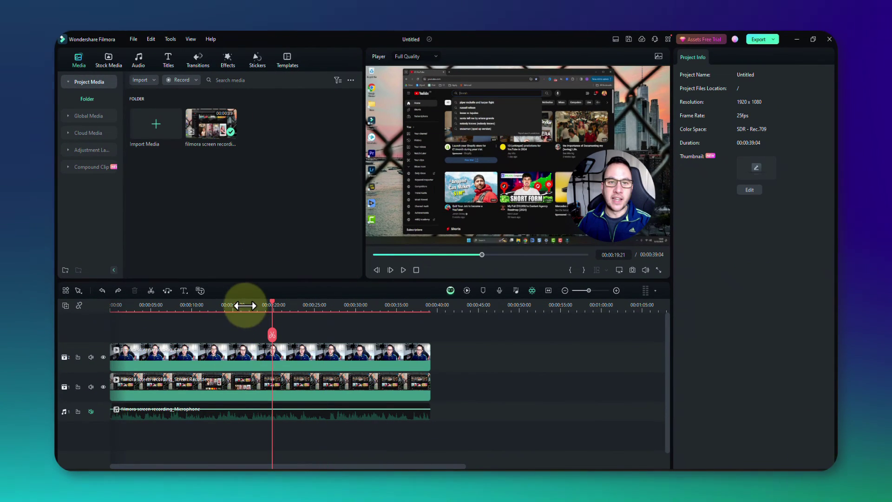
click(245, 305)
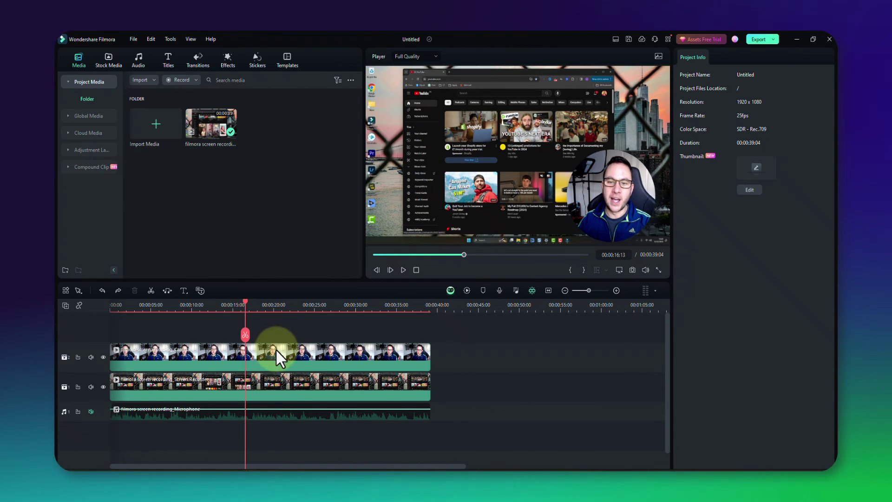
click(264, 379)
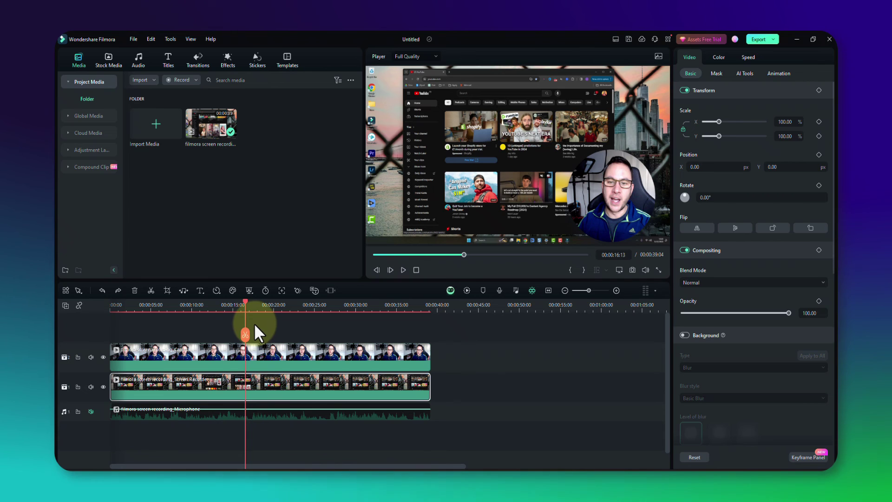
Marquee-select the camera, screen and microphone clips and cut them at about 16 s and 20 s.
drag(254, 323, 288, 439)
key(ctrl+b)
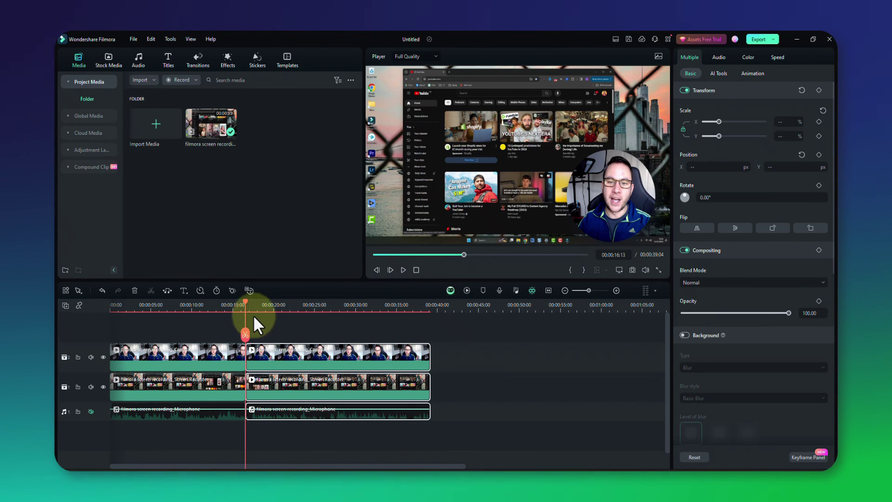
drag(247, 302, 277, 303)
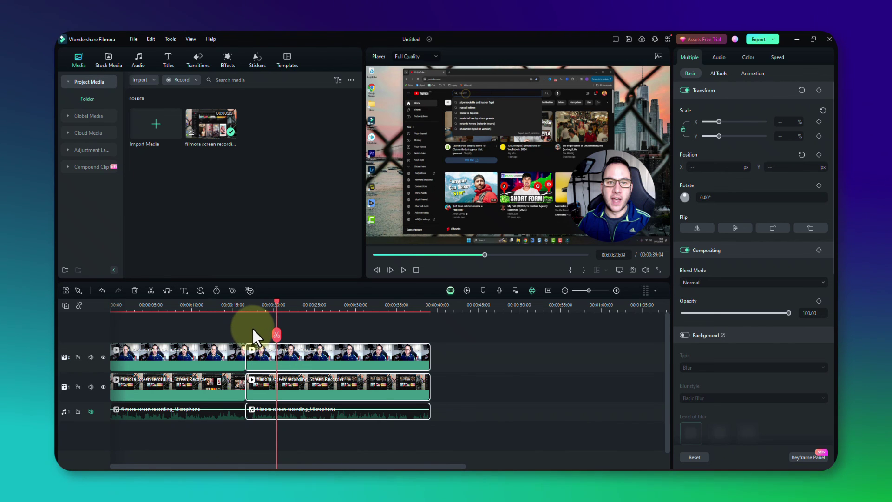
click(277, 335)
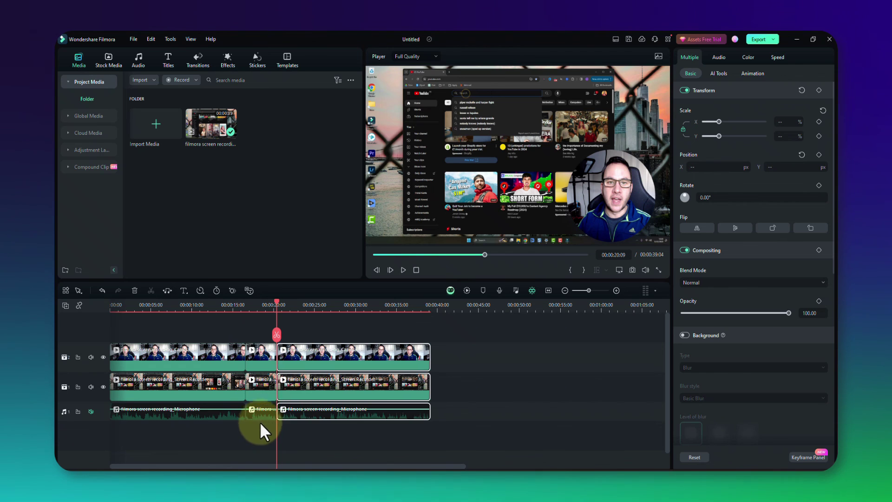
click(324, 306)
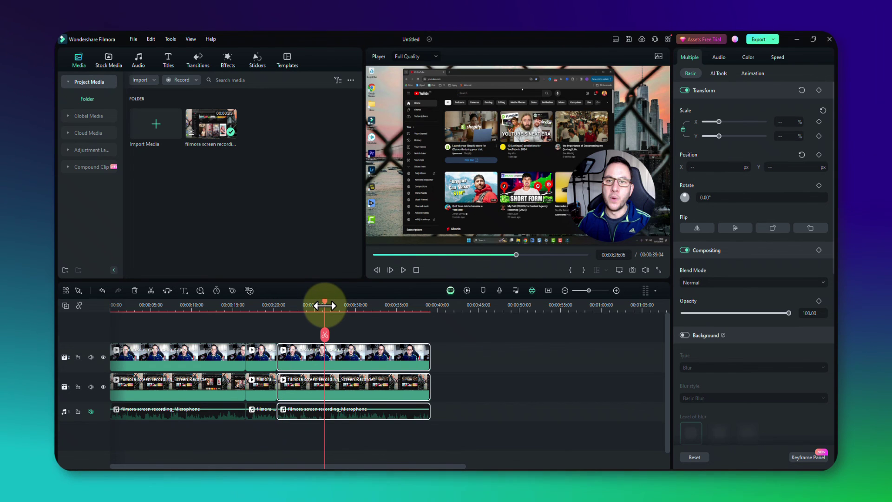